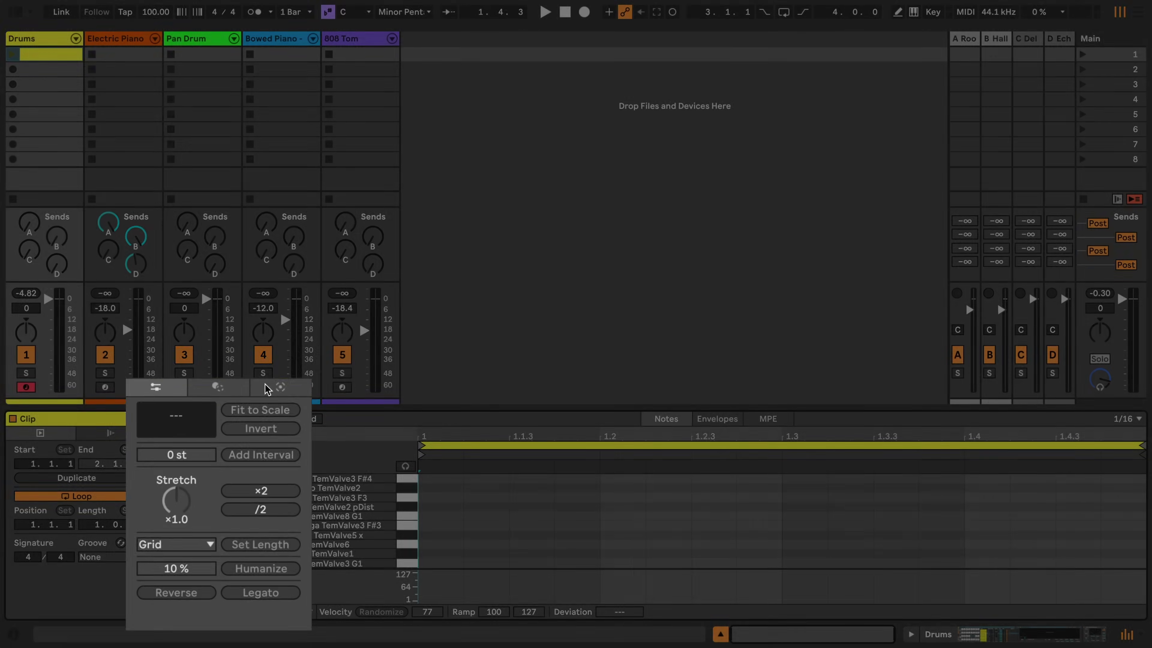
Choose the Rhythm generator for the Drums clip and target the HH TemValve2 pDist pad.
click(265, 432)
click(276, 378)
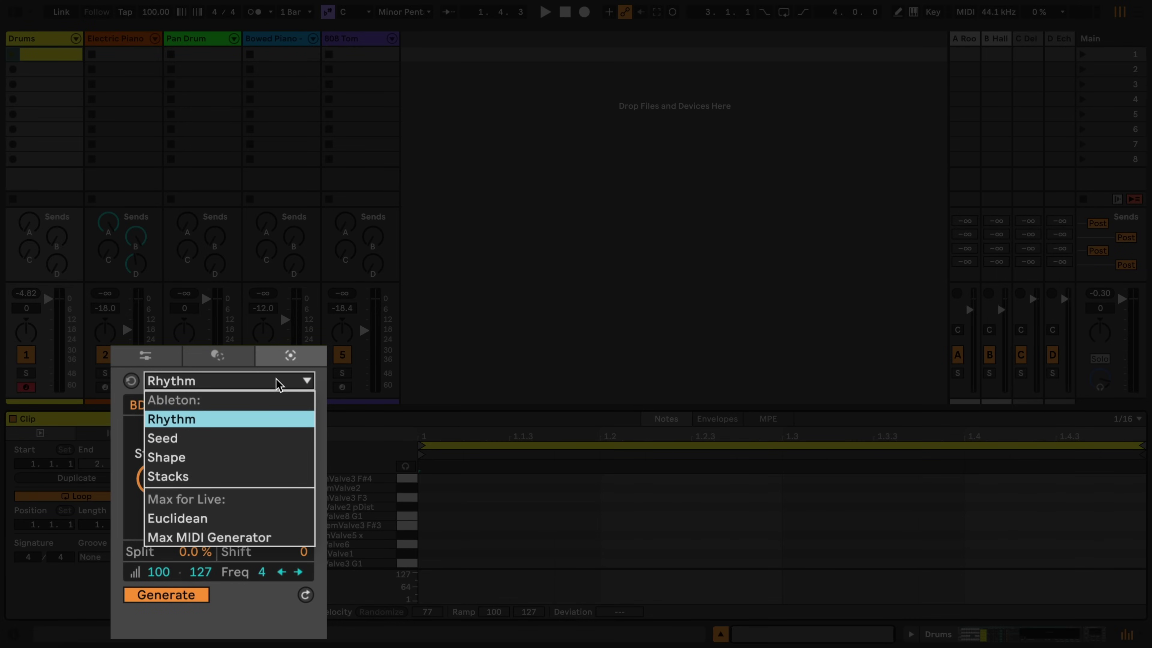
click(269, 424)
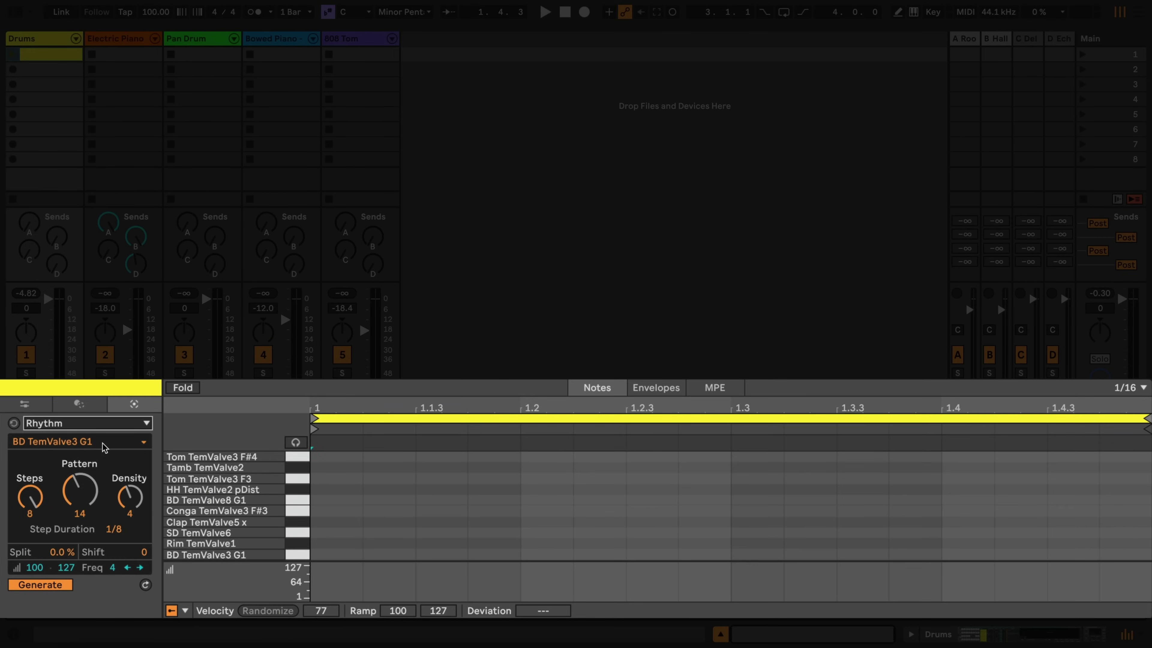
click(104, 448)
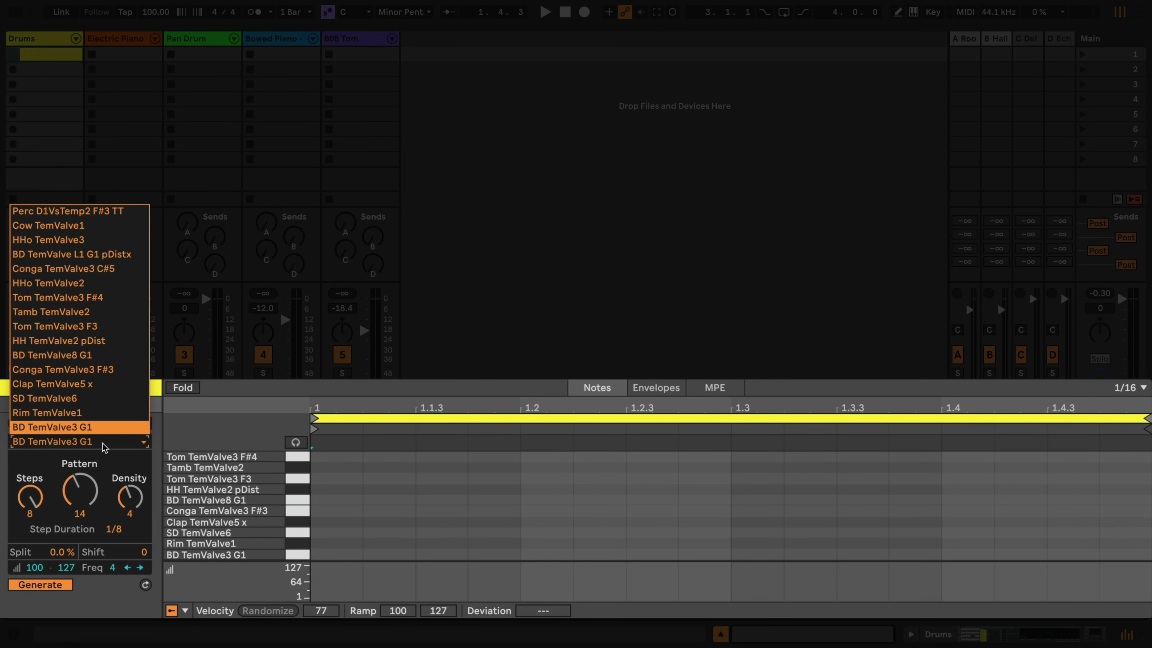
click(88, 343)
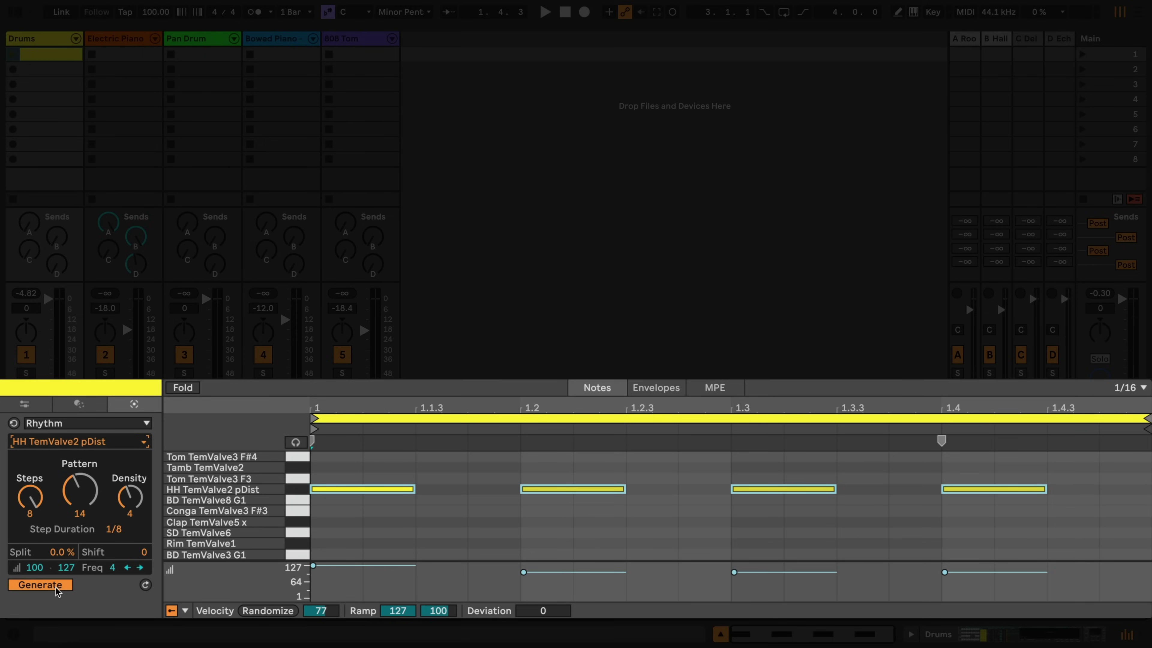
Play the Drums clip and set its hi-hat rhythm to 7 steps with pattern 10 and density 4.
click(14, 57)
drag(73, 490, 37, 500)
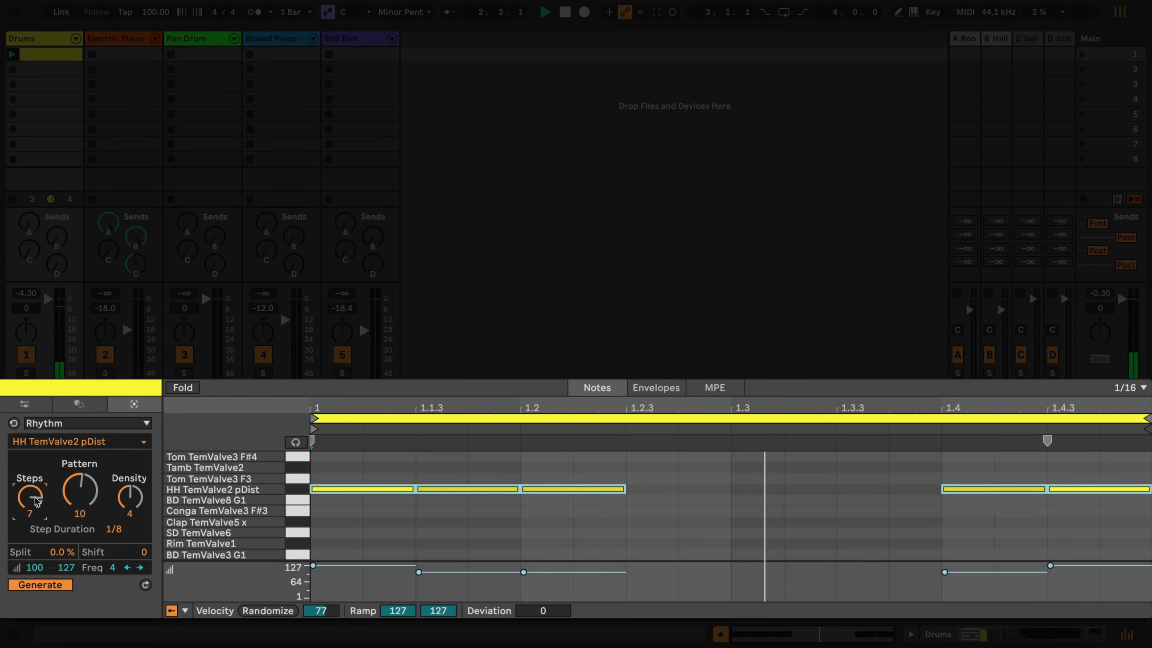
drag(129, 498, 130, 493)
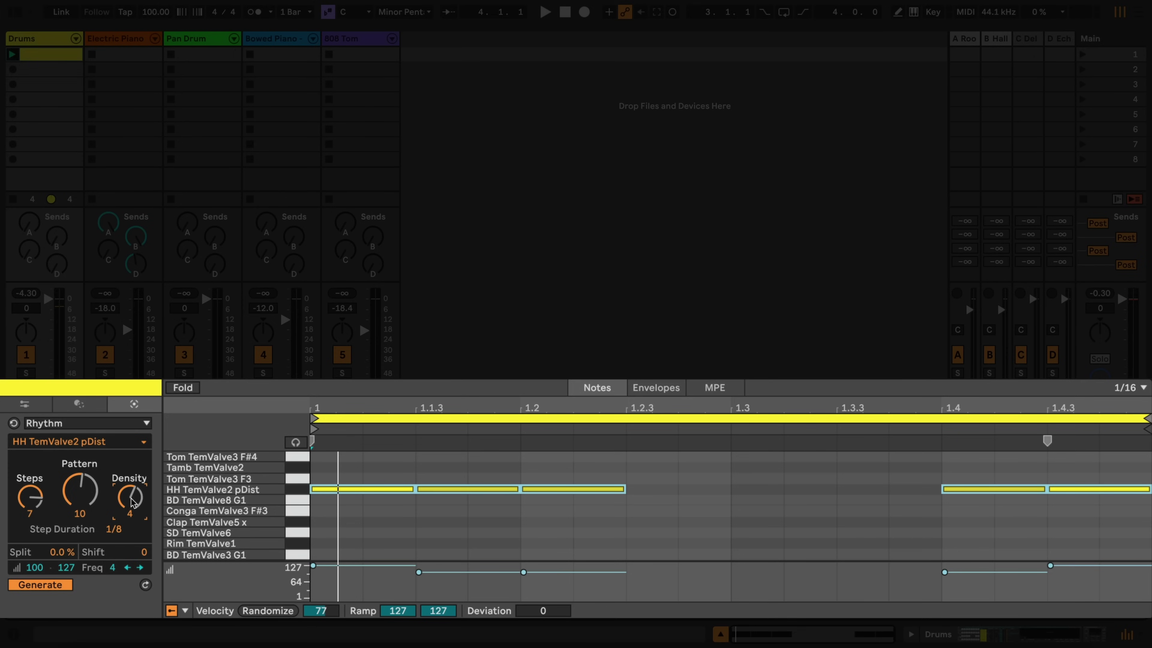
Turn off automatic generation, set the hi-hat rhythm to 5 steps with pattern 2, and apply and audition it.
click(36, 586)
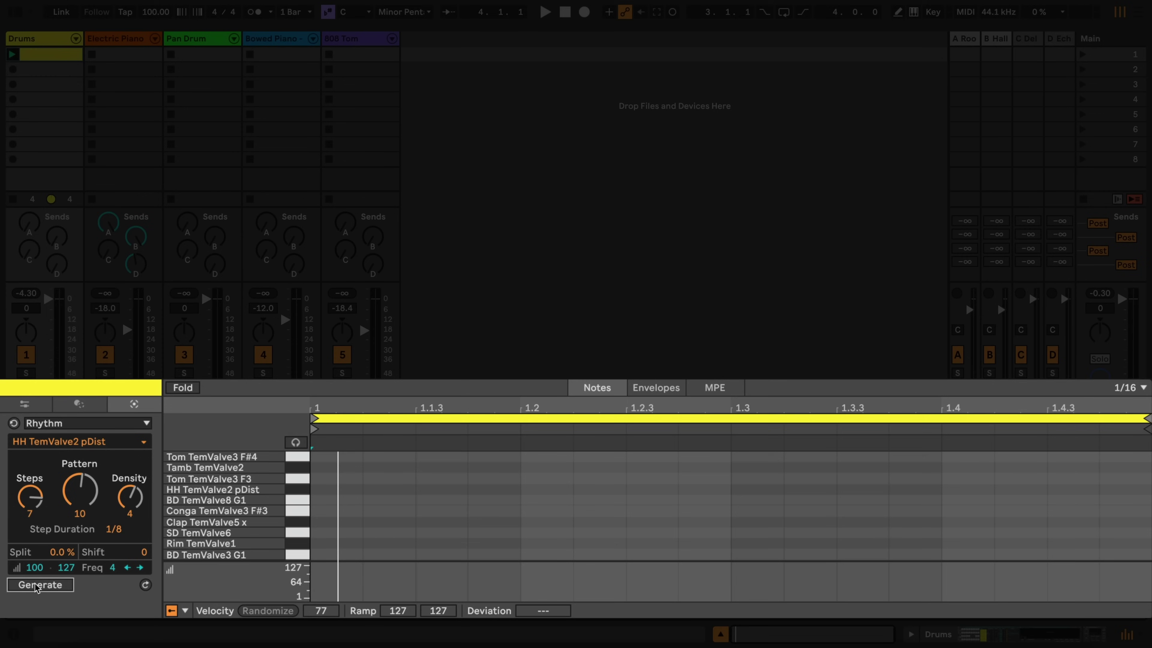
drag(30, 497, 30, 506)
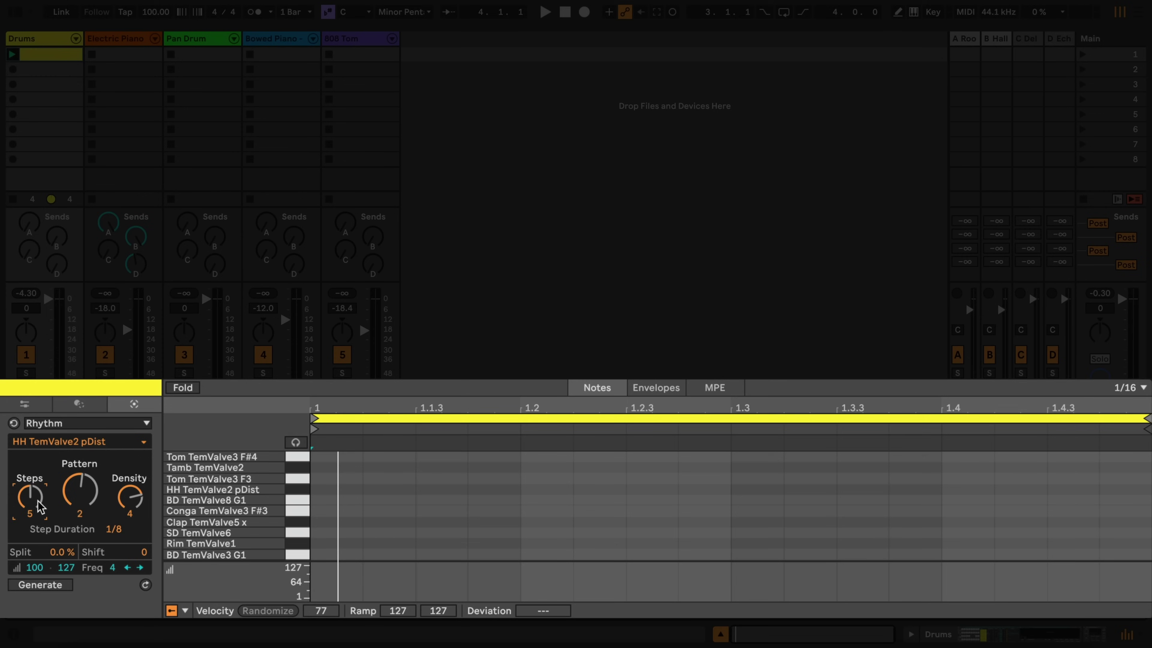
click(145, 584)
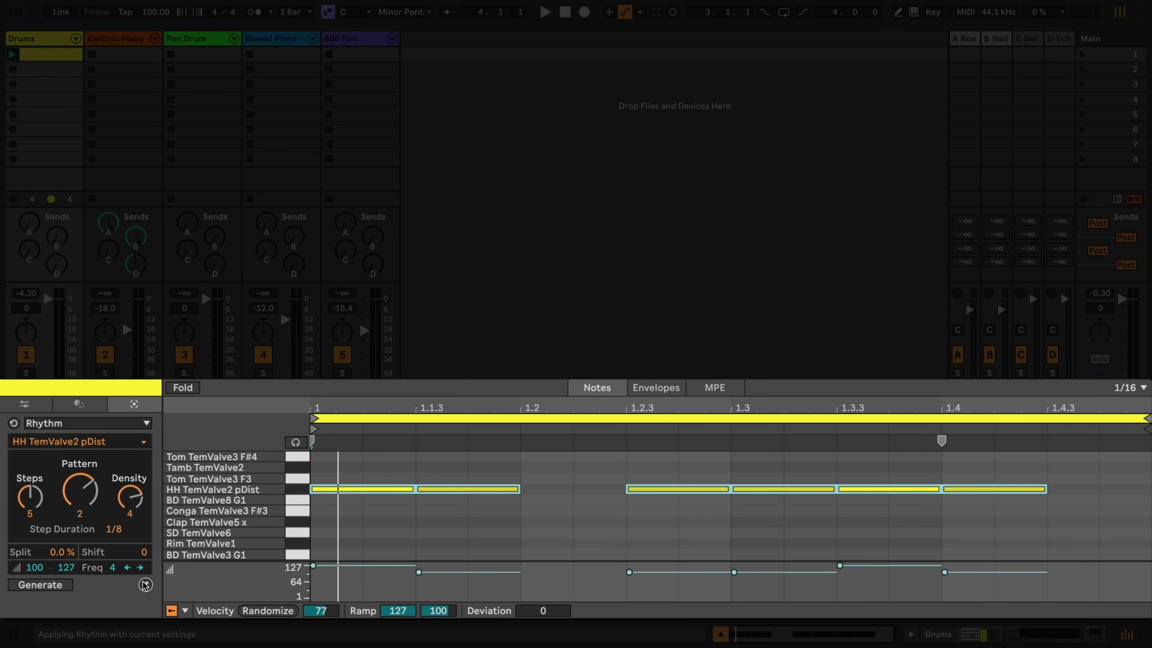
key(space)
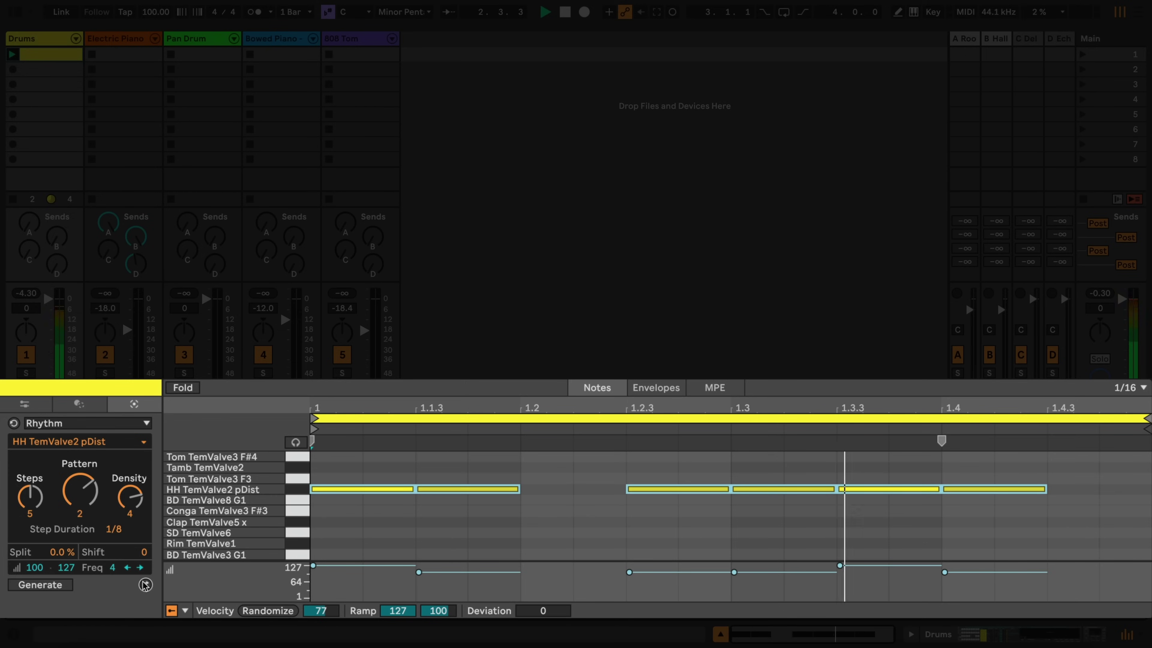
key(space)
Re-enable automatic generation and give the BD TemValve3 G1 pad a 5-step rhythm with pattern 2 and density 2.
click(62, 588)
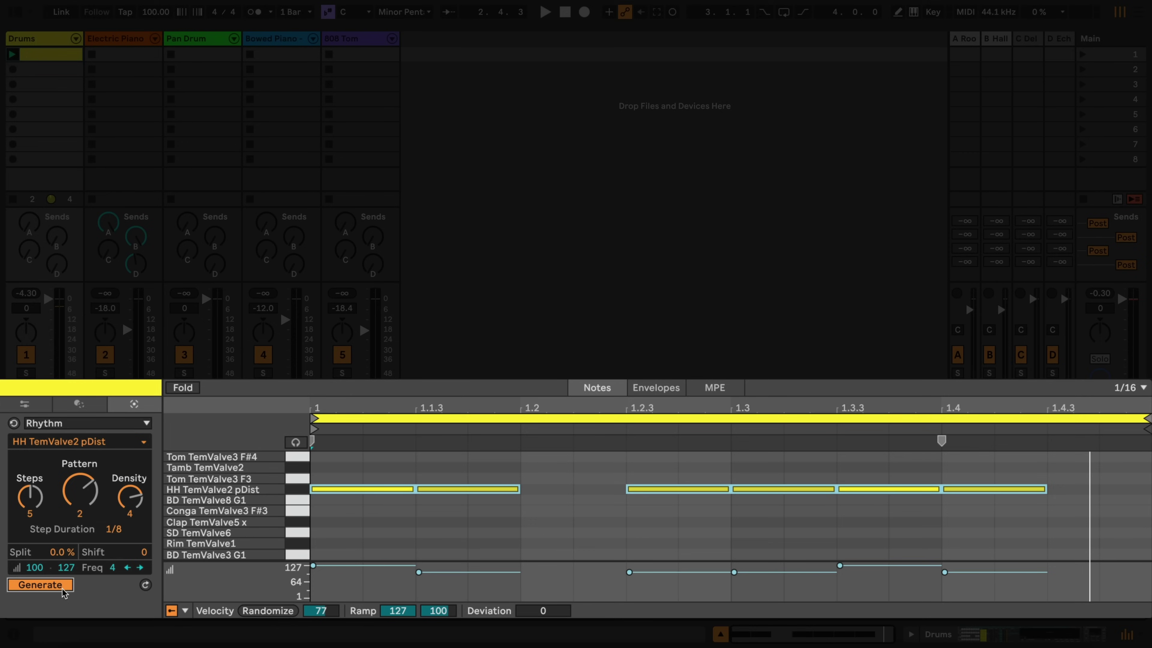
click(299, 560)
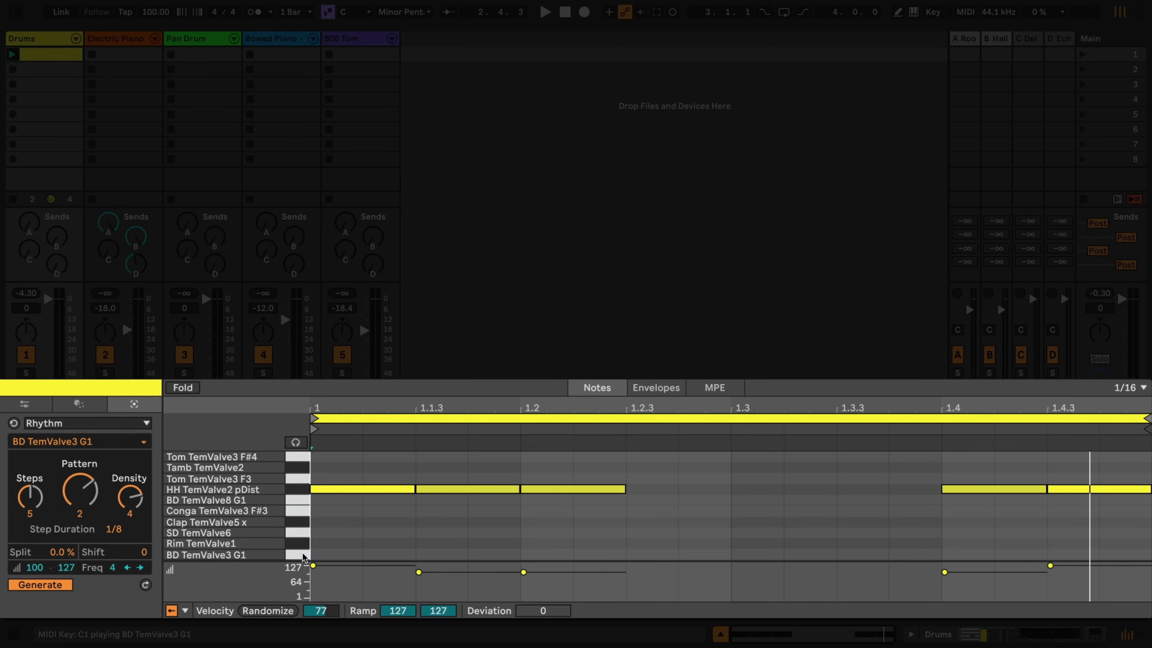
drag(41, 508, 41, 508)
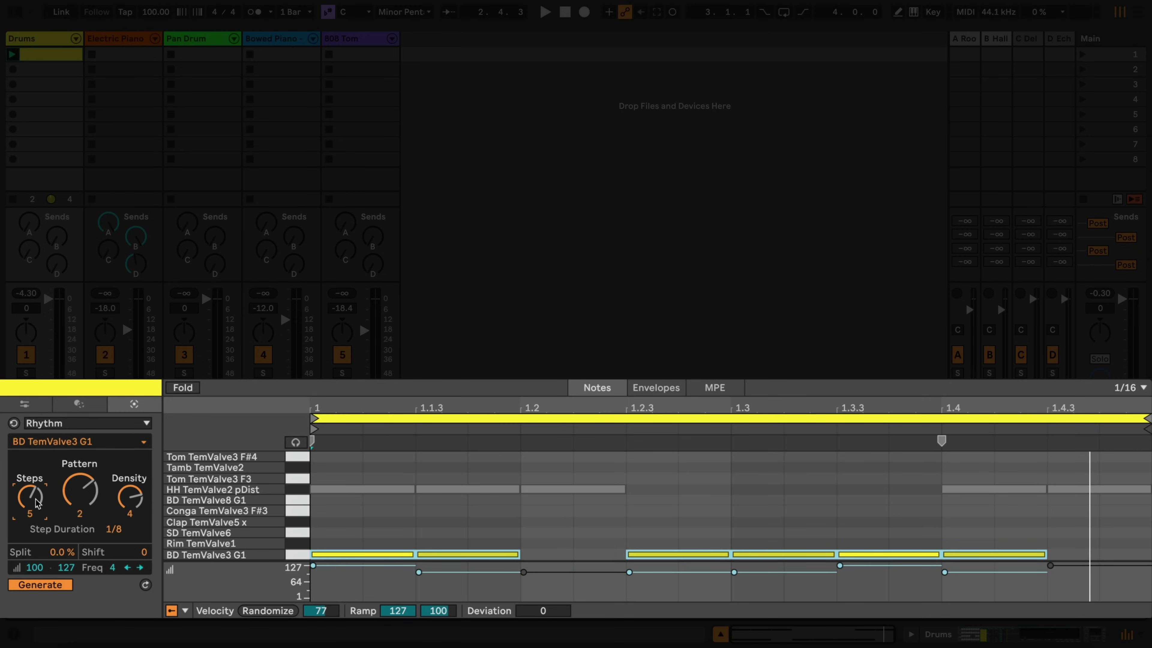
drag(137, 504, 137, 514)
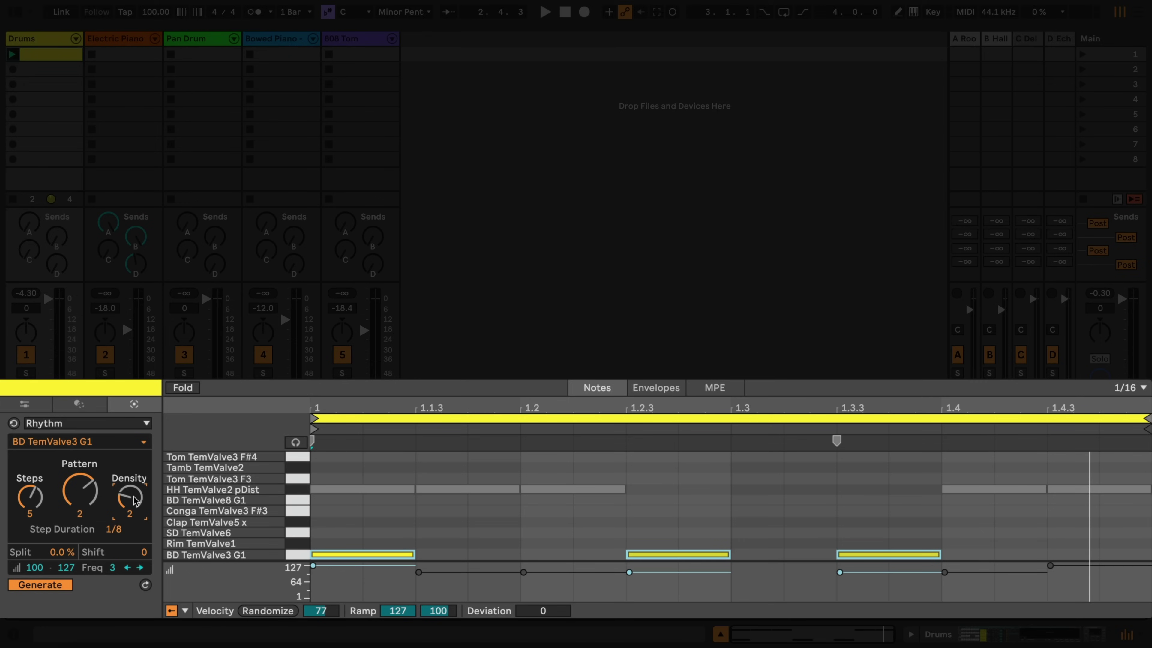
mouse_move(80, 490)
mouse_down()
mouse_move(80, 509)
mouse_move(80, 472)
mouse_move(79, 487)
mouse_up()
Audition the kick rhythm, set its step duration to 1/16 and try its Shift, ending at 0.
key(space)
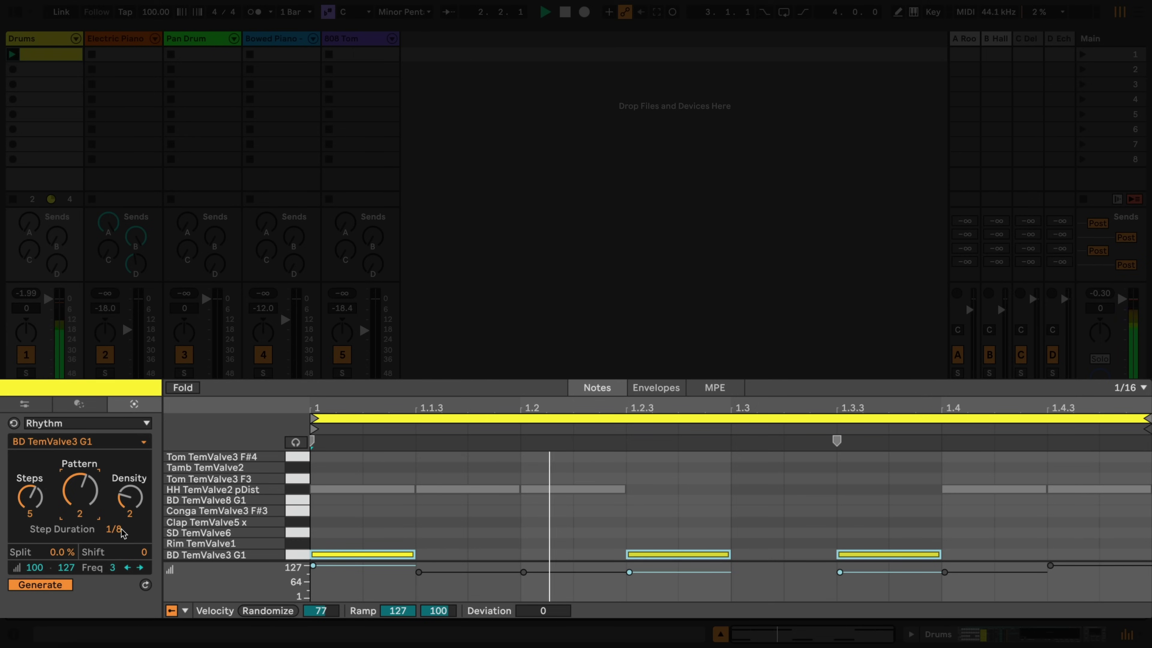
drag(119, 529, 119, 522)
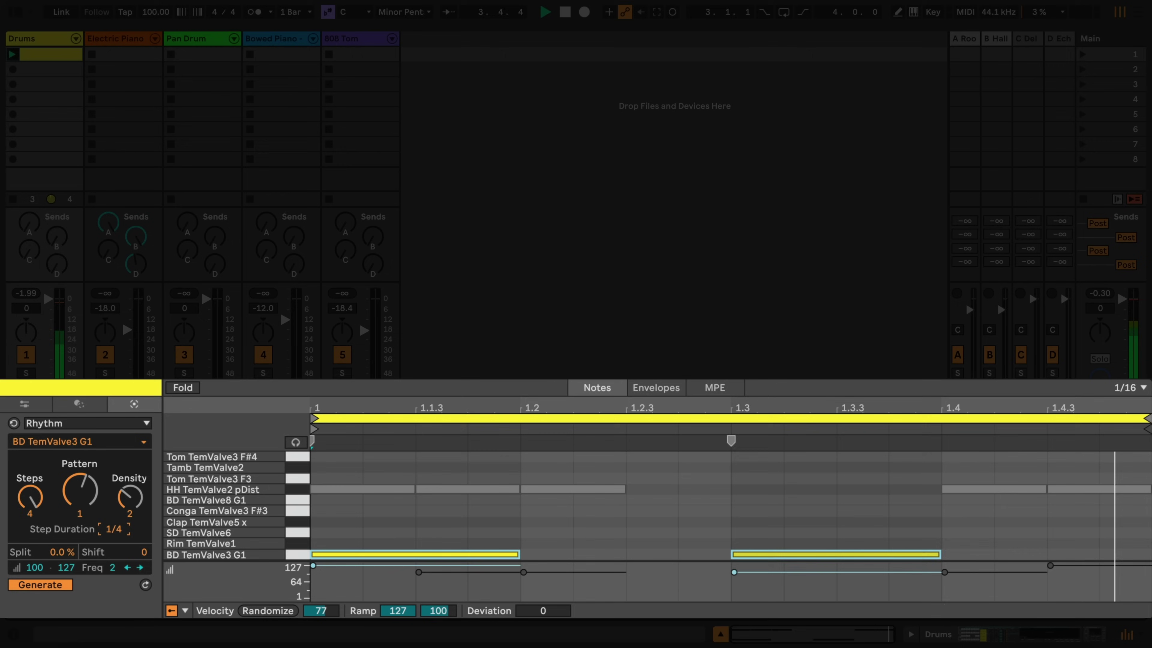
drag(119, 529, 119, 544)
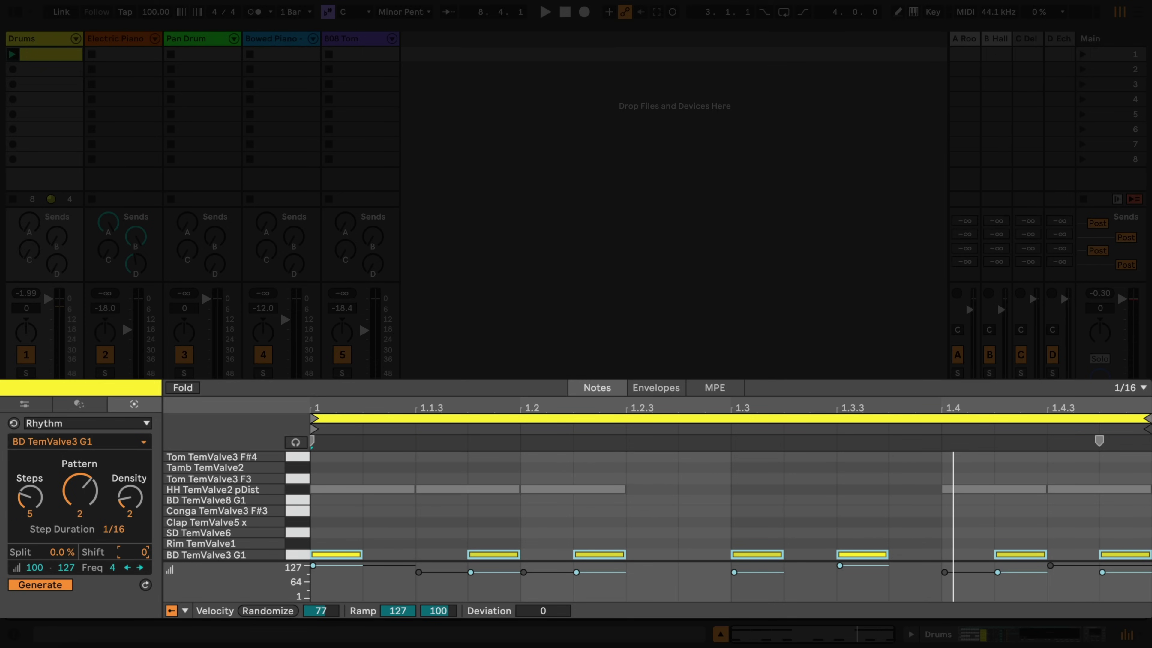
mouse_move(144, 553)
mouse_down()
mouse_move(145, 522)
mouse_move(145, 552)
mouse_up()
Set the kick rhythm's lower velocity to 55, keep the accent frequency at 4 and offset the accents forward three times.
click(114, 571)
drag(34, 567, 66, 571)
click(140, 567)
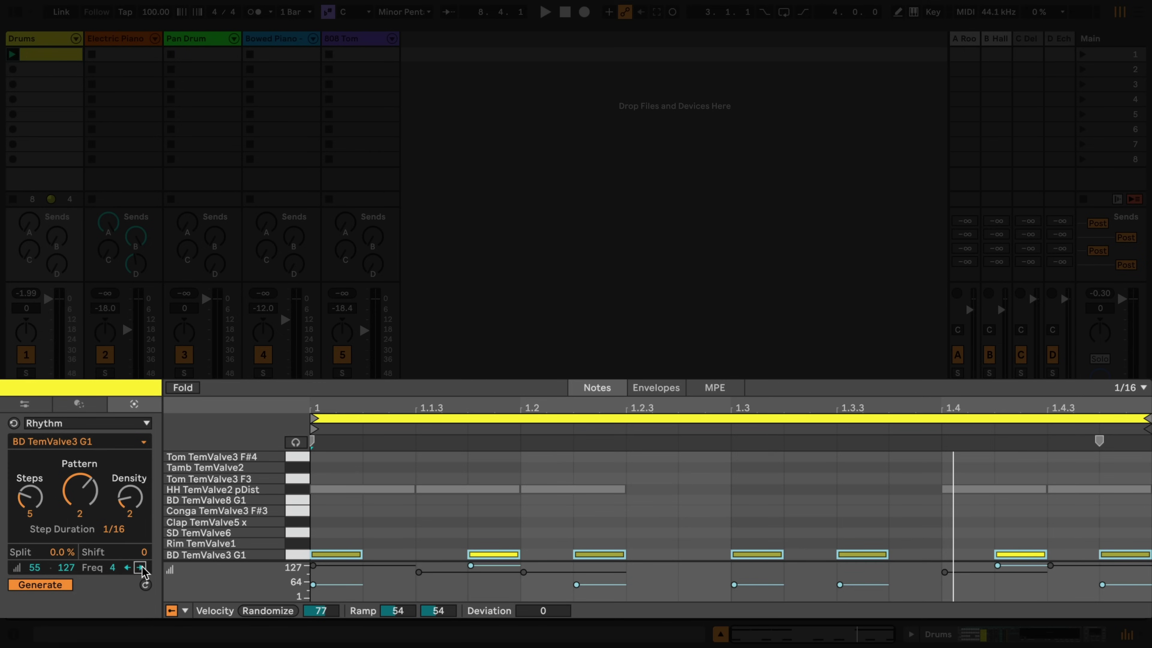
click(141, 567)
click(140, 568)
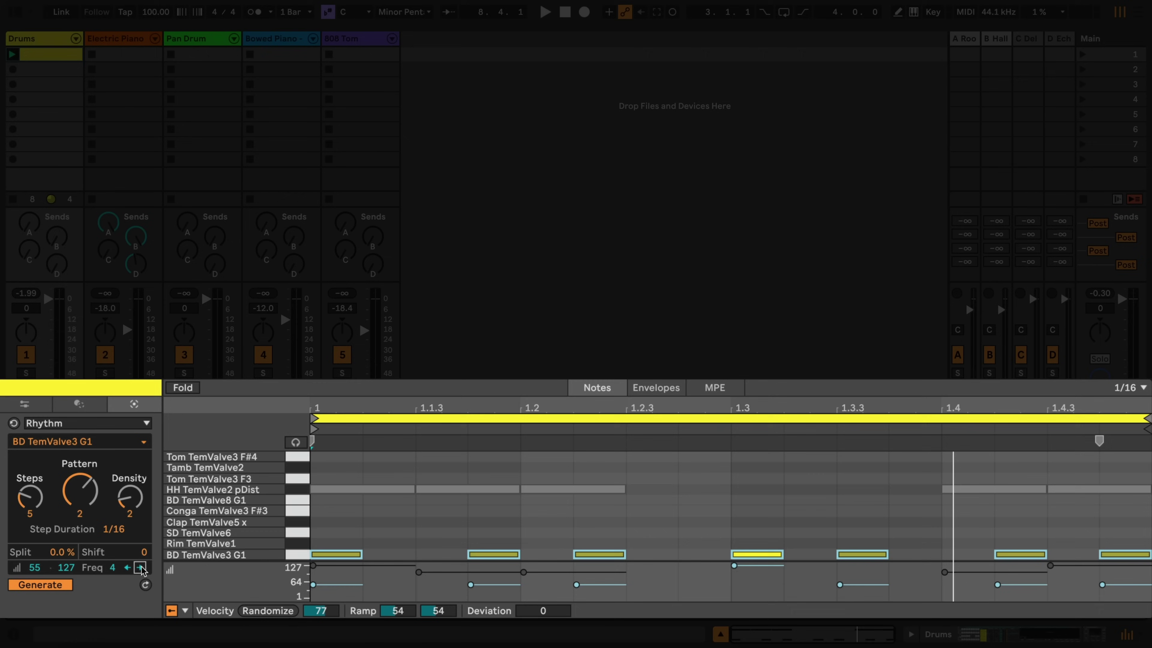
Audition the kick rhythm while trying out its Split amount.
mouse_move(65, 552)
mouse_down()
mouse_move(64, 537)
mouse_move(64, 552)
mouse_up()
key(space)
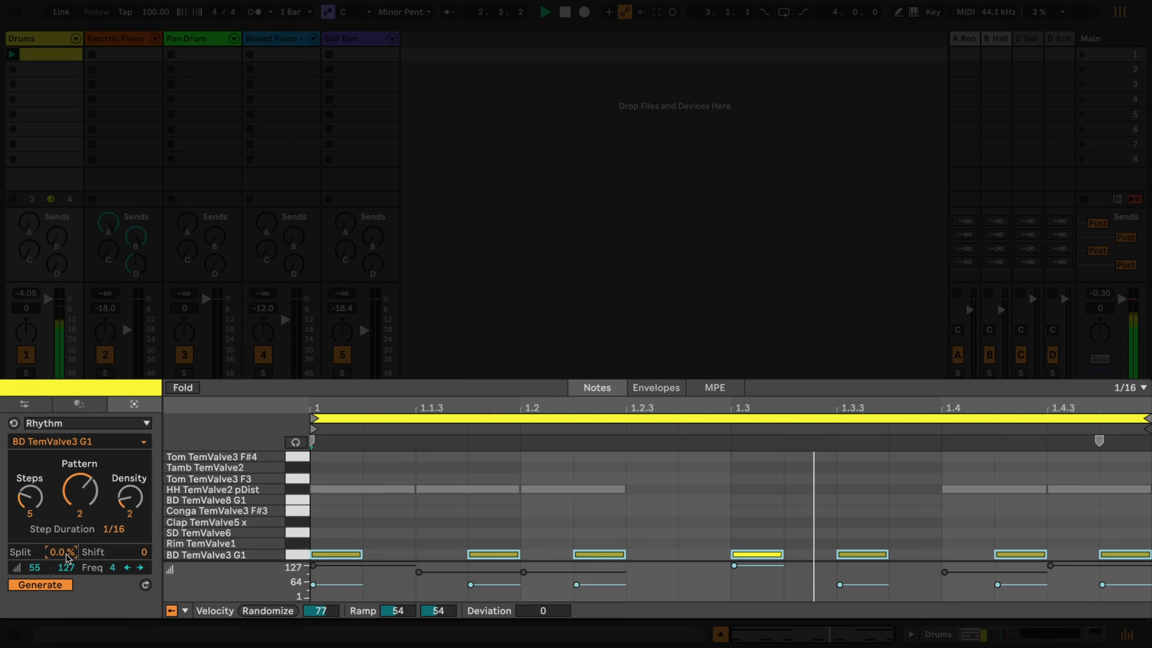
drag(67, 557, 68, 545)
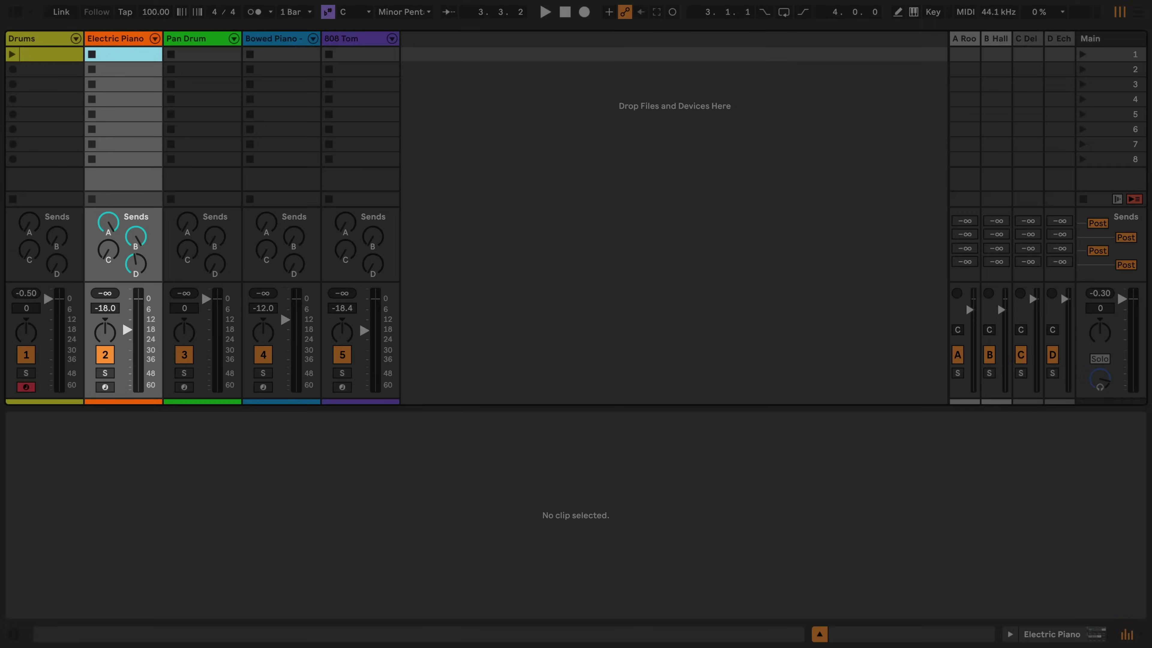
Create a clip in the Electric Piano track's first slot and generate notes with Seed in the C3 to C5 pitch range.
double_click(128, 55)
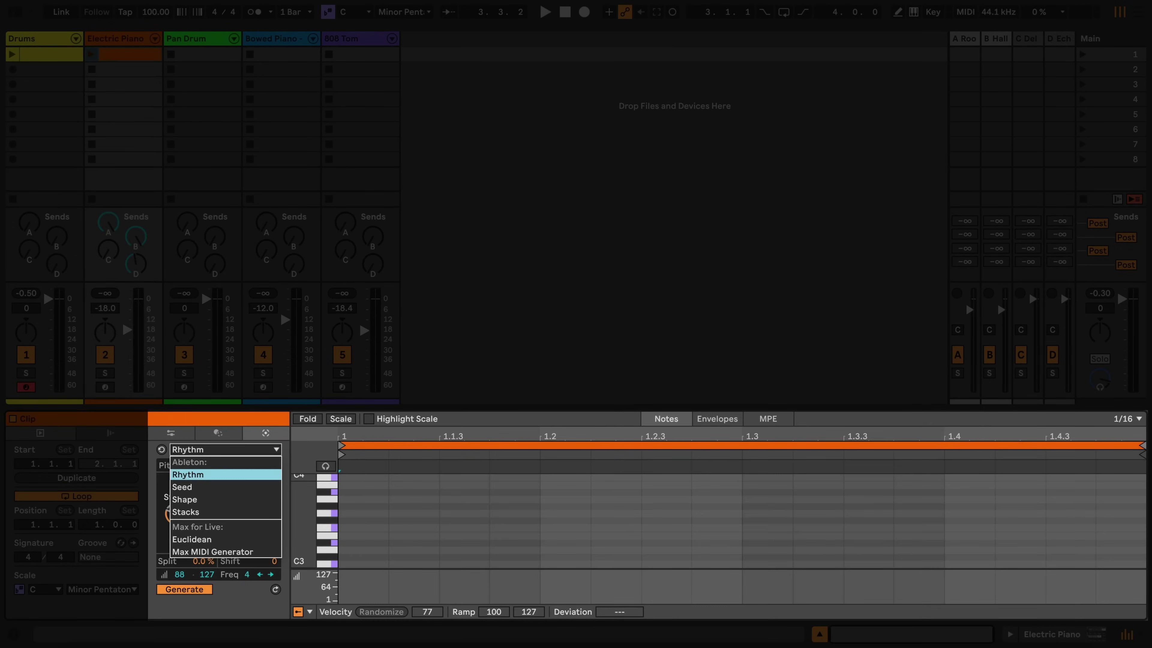
click(247, 485)
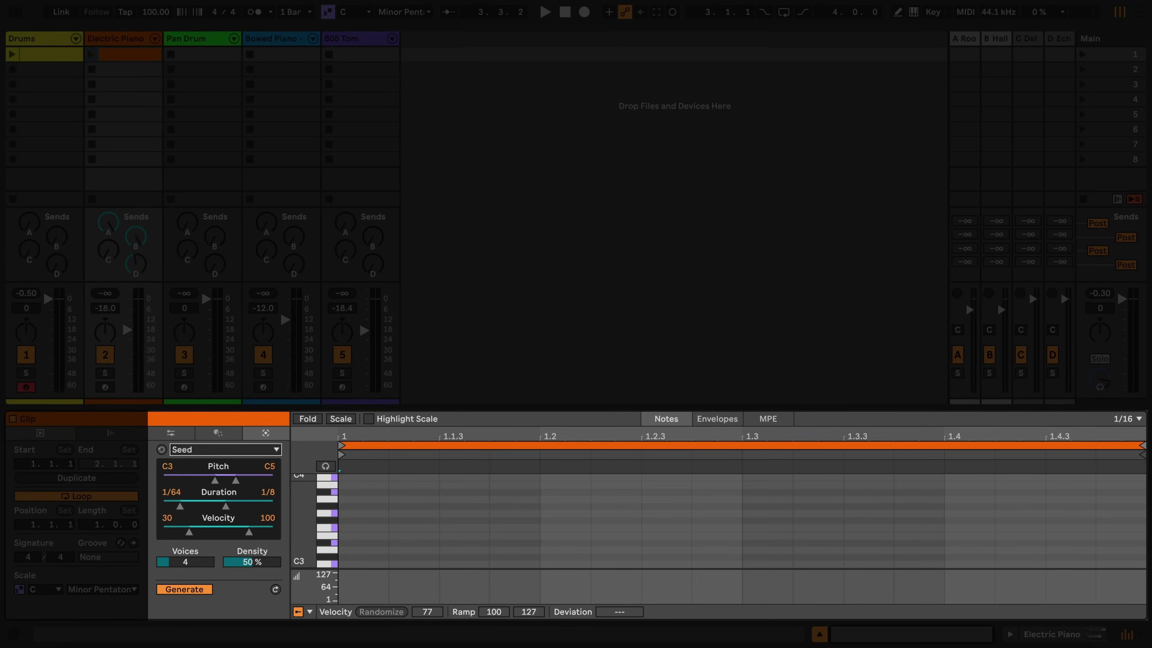
drag(126, 472, 76, 469)
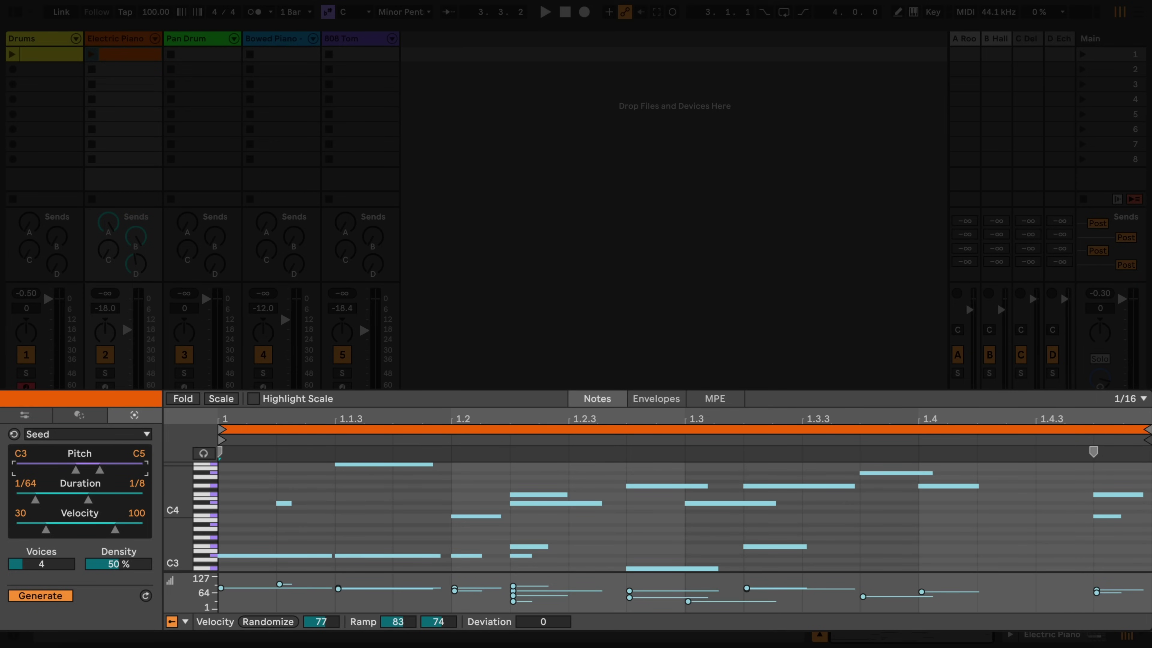
Play the Electric Piano clip and set the Seed pitch range to F2 through G4.
click(91, 54)
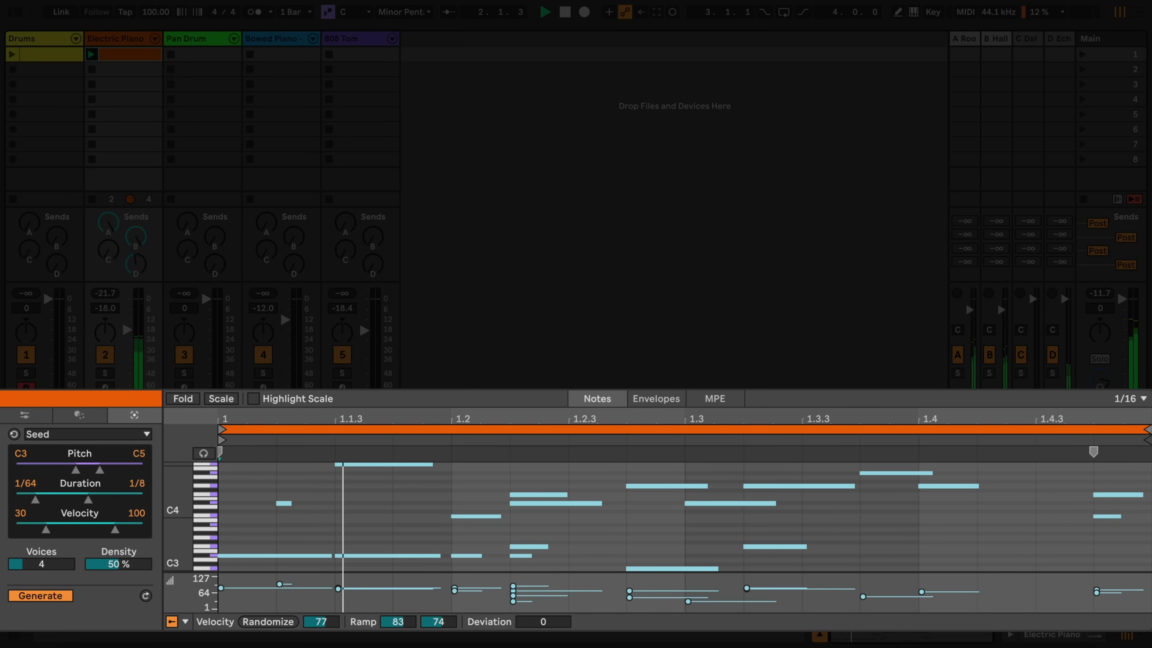
mouse_move(76, 469)
mouse_down()
mouse_move(62, 469)
mouse_move(95, 469)
mouse_up()
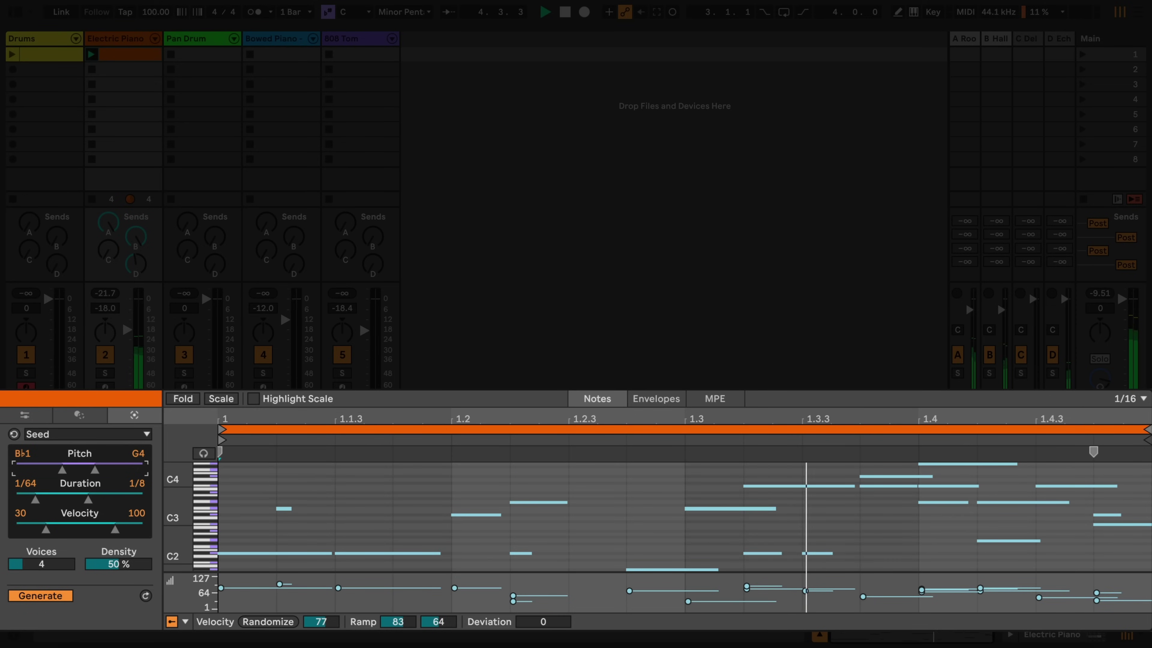
drag(63, 469, 69, 469)
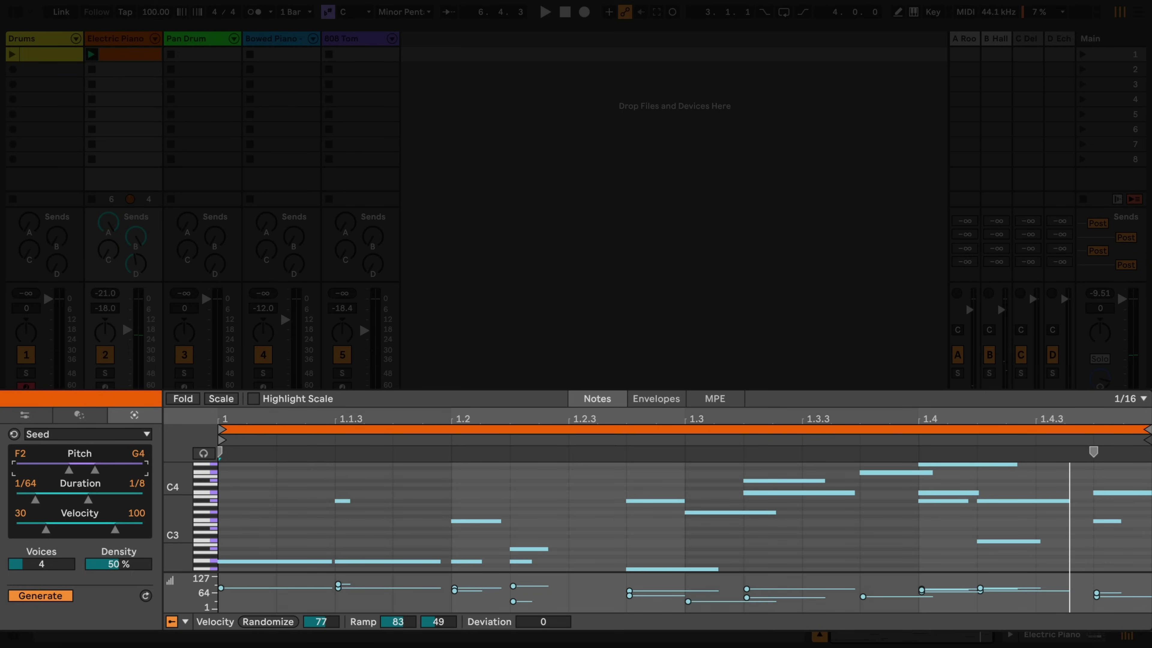
Set the Seed note durations to range from 1/32 to 1/8 and the velocities from 8 to 105.
drag(88, 500, 64, 500)
key(space)
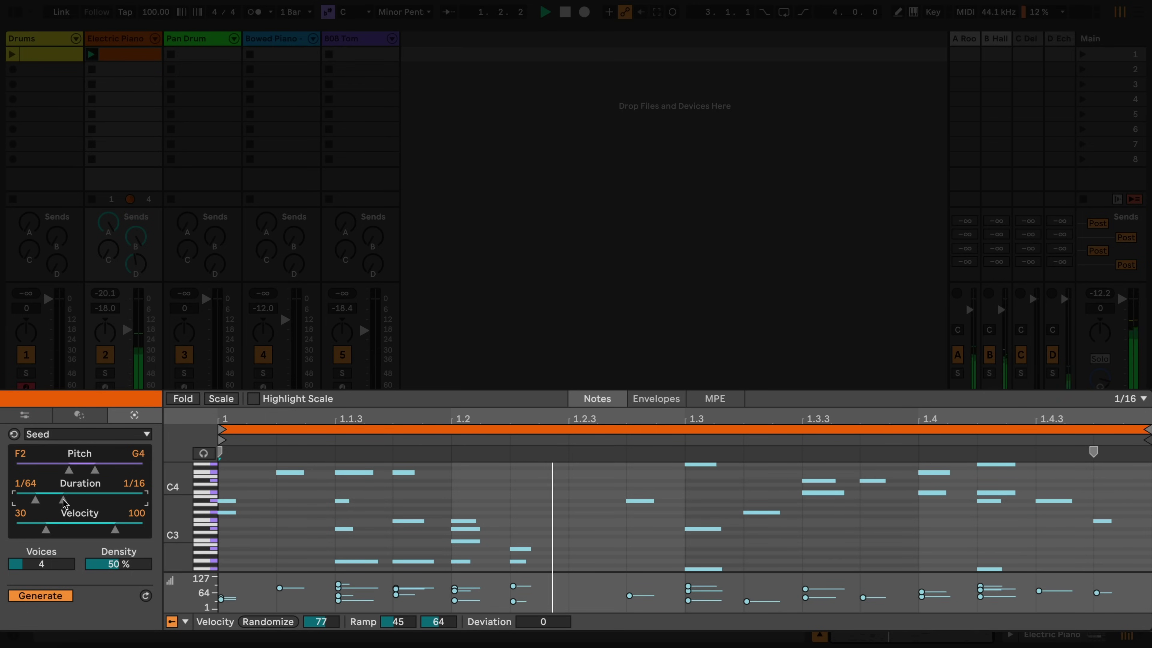
mouse_move(64, 500)
mouse_down()
mouse_move(80, 500)
mouse_move(25, 499)
mouse_move(45, 499)
mouse_up()
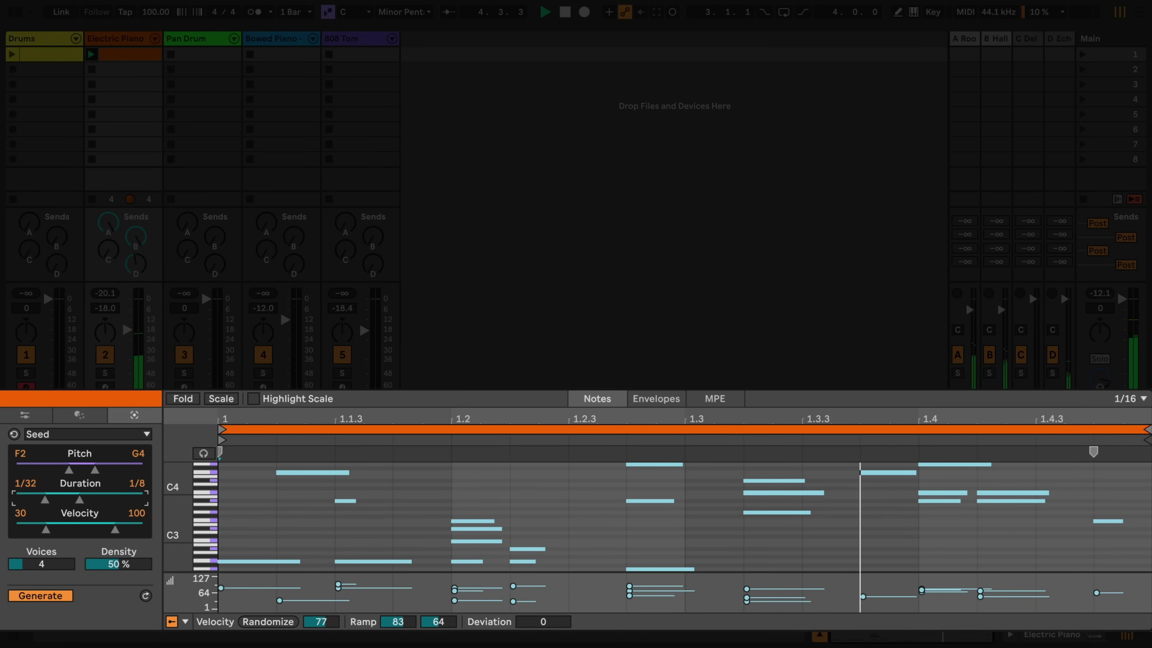
drag(80, 499, 68, 499)
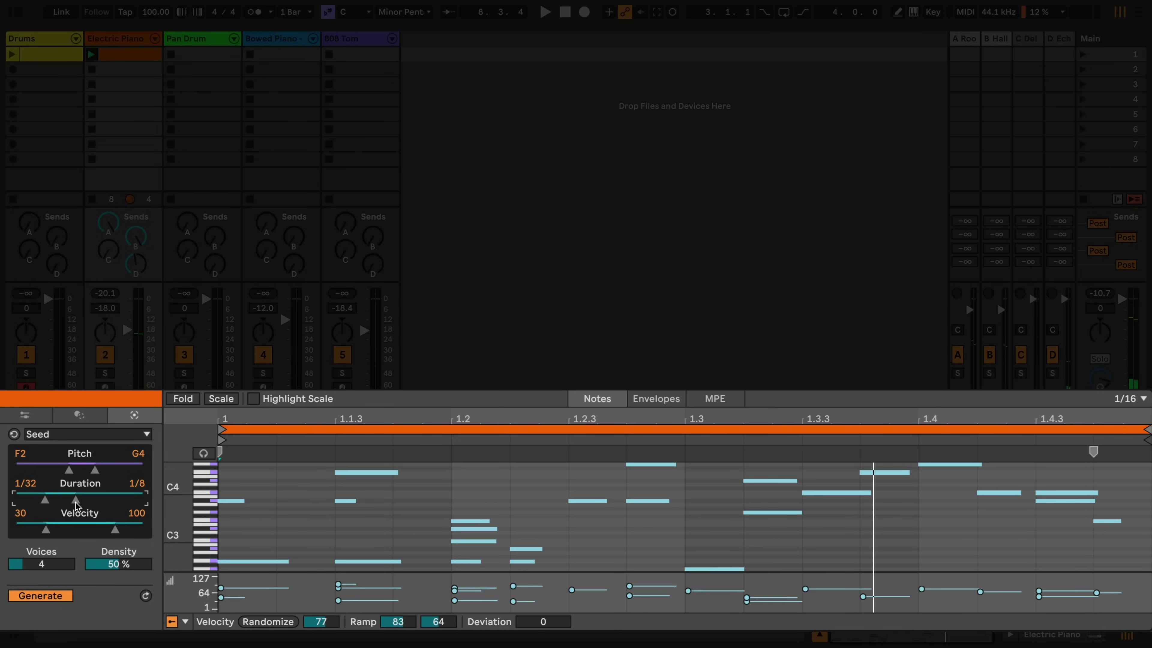
drag(46, 529, 24, 529)
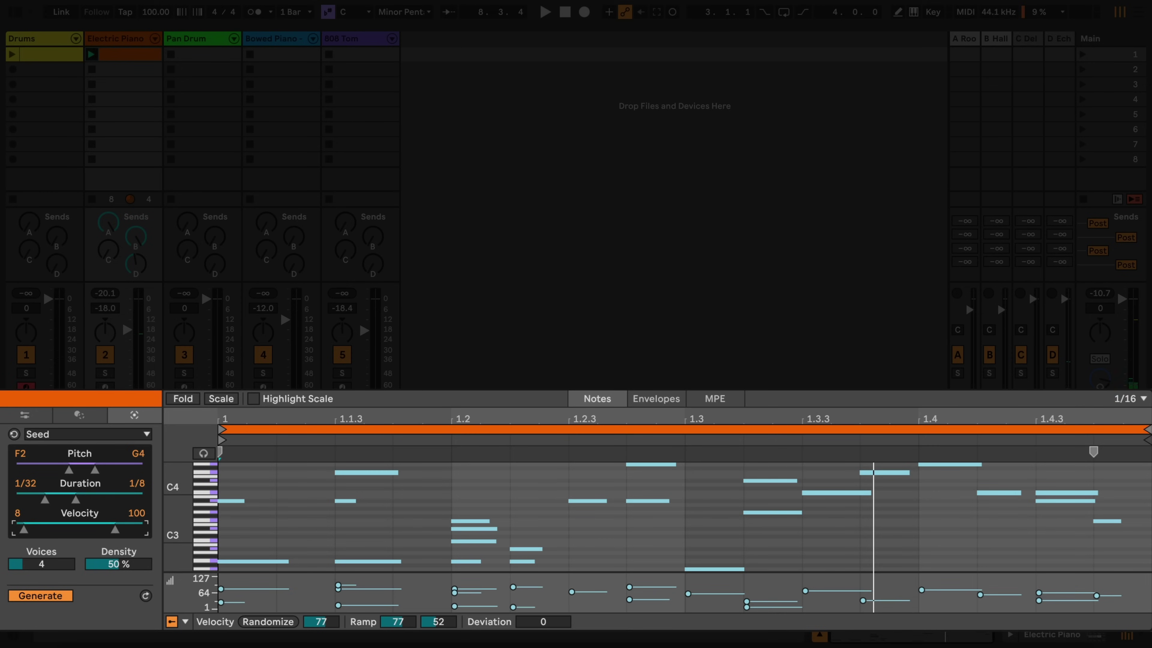
drag(114, 529, 119, 530)
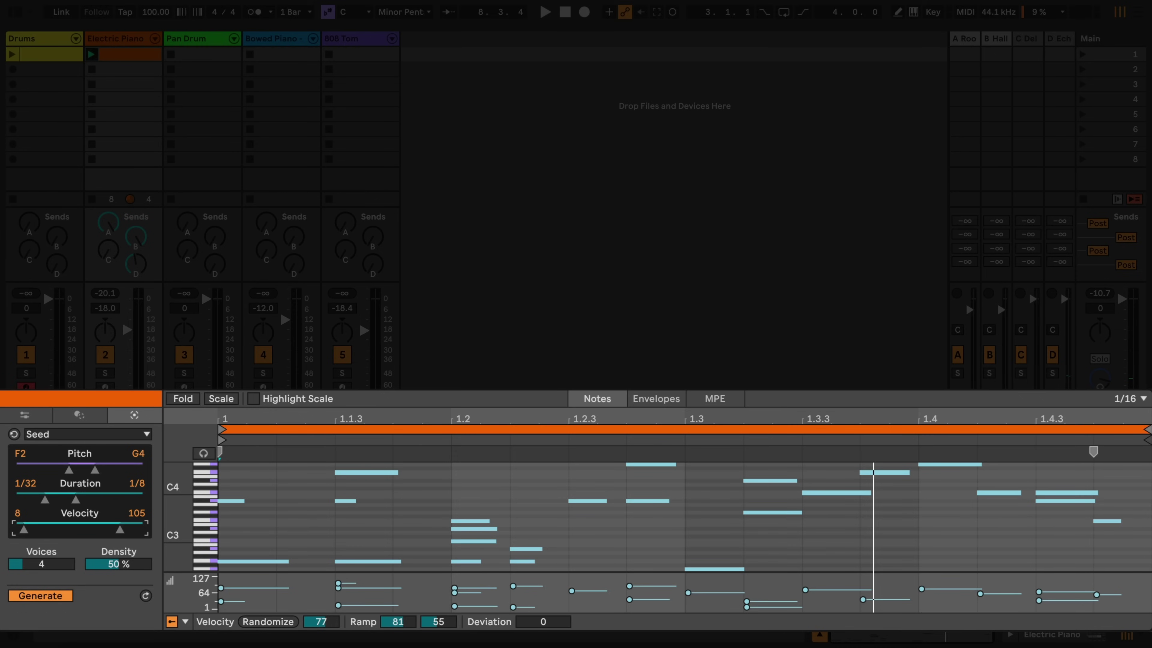
Reapply the Seed generator three times with the current settings while the Electric Piano clip plays.
click(145, 596)
key(space)
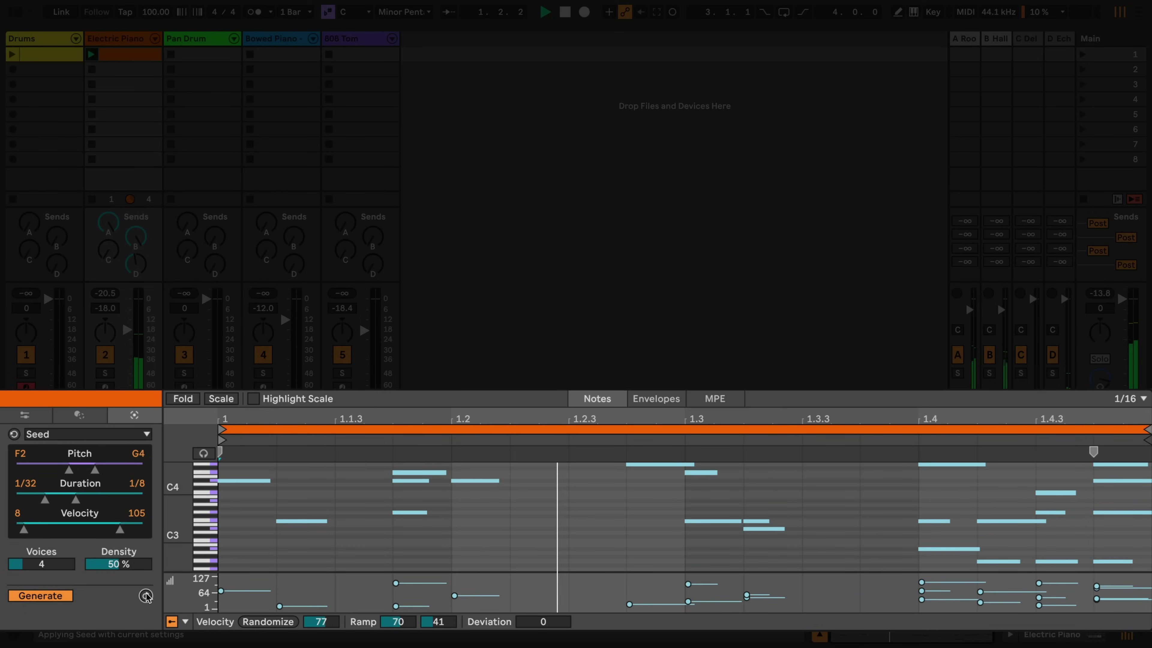
click(146, 596)
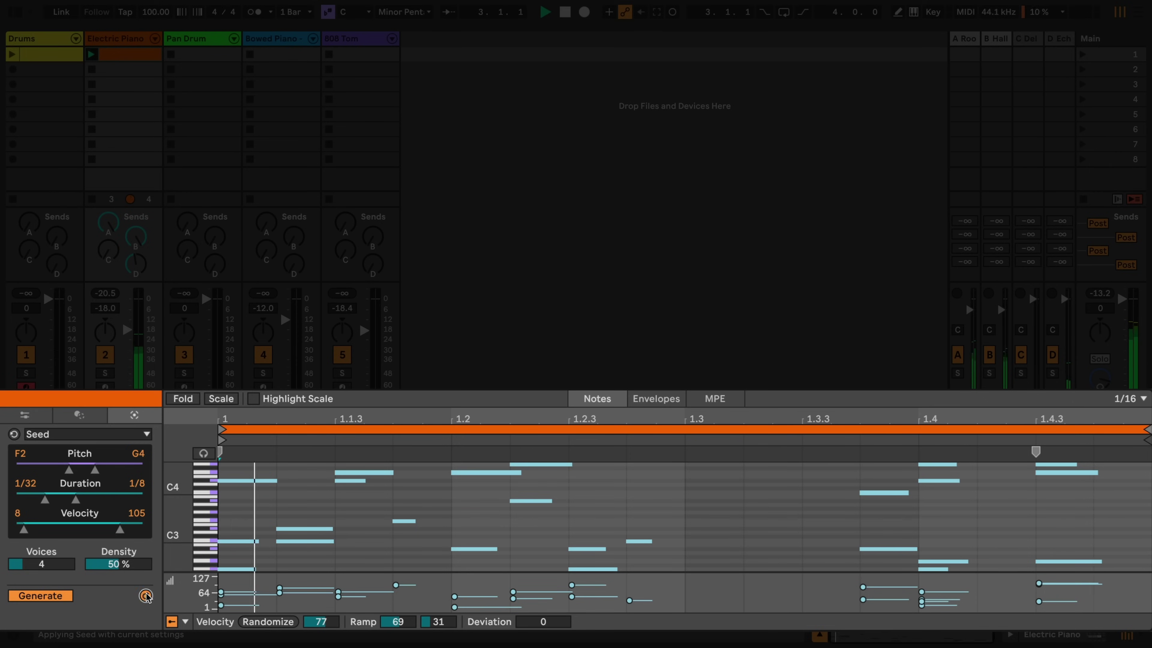
click(145, 596)
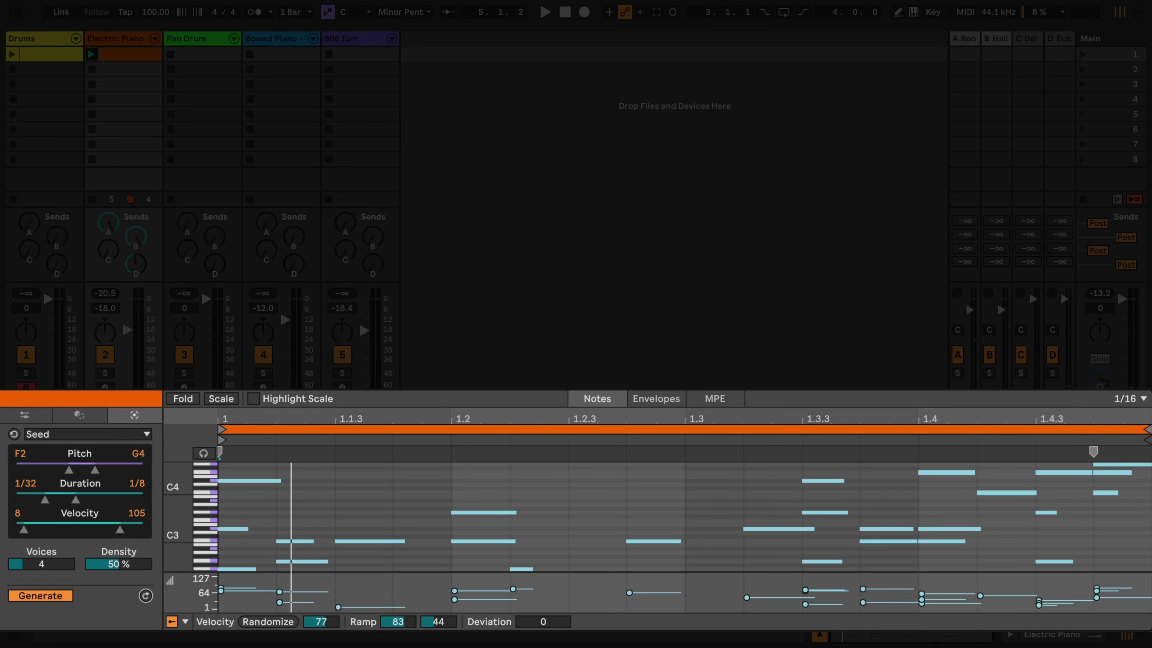
Audition 14 Seed voices while the Electric Piano clip plays, and reduce the voices to 3.
drag(41, 564, 41, 513)
key(space)
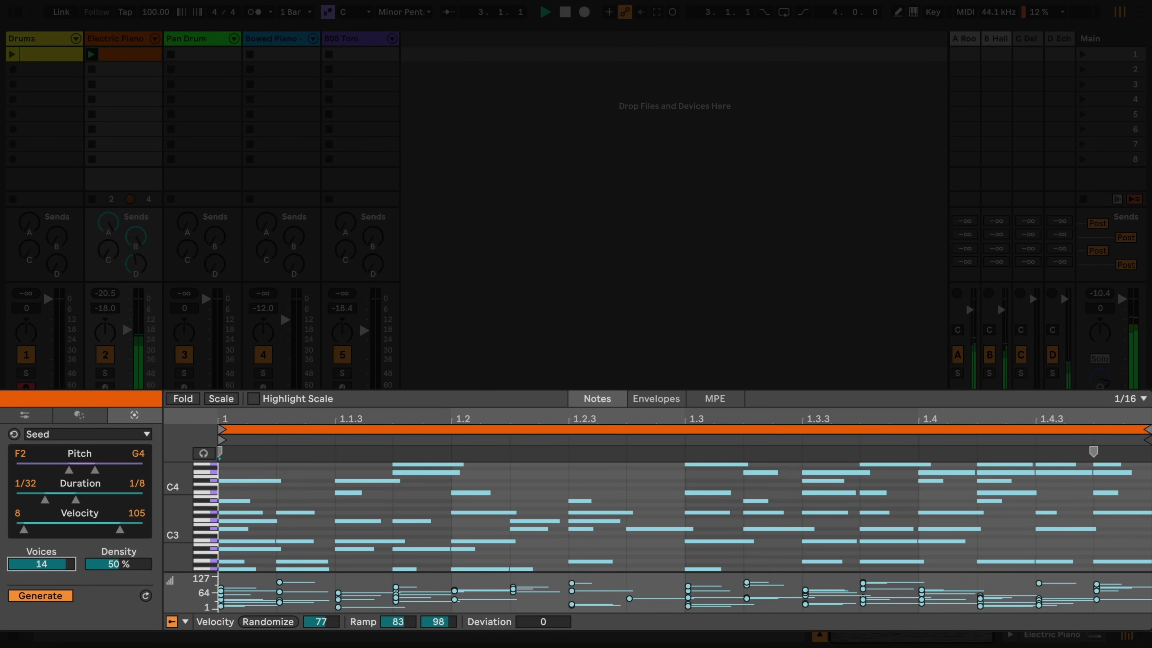
drag(41, 564, 41, 619)
Set the Seed density to 38 % and the number of voices to 5 for the Electric Piano clip.
click(118, 564)
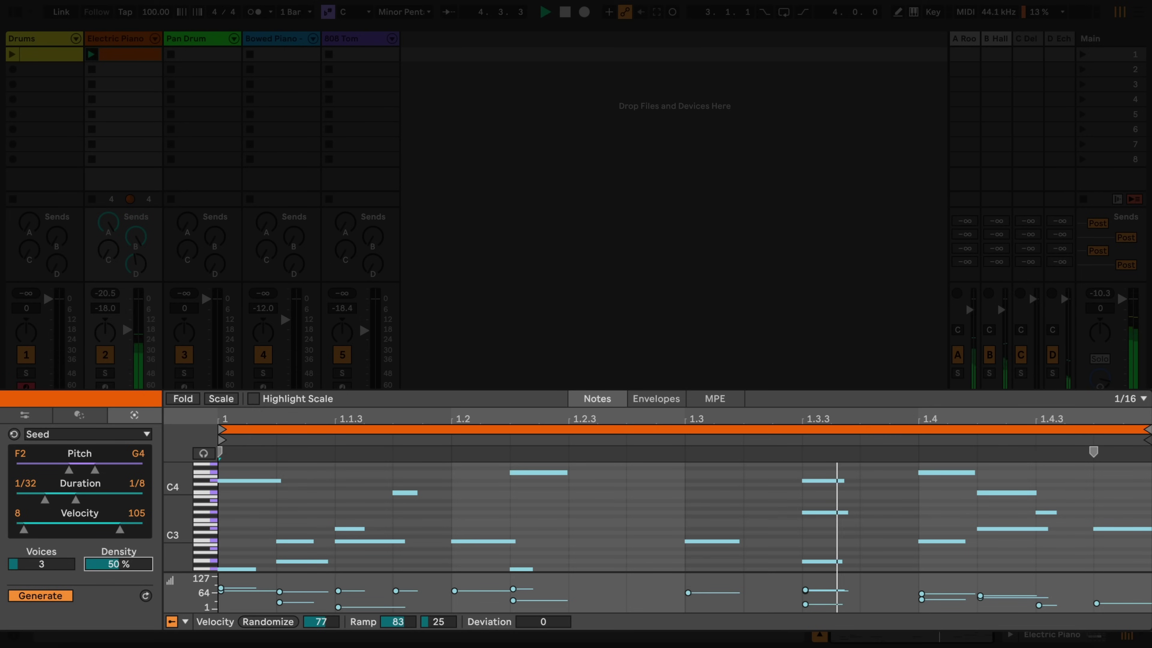
mouse_move(118, 564)
mouse_down()
mouse_move(118, 529)
mouse_move(118, 567)
mouse_up()
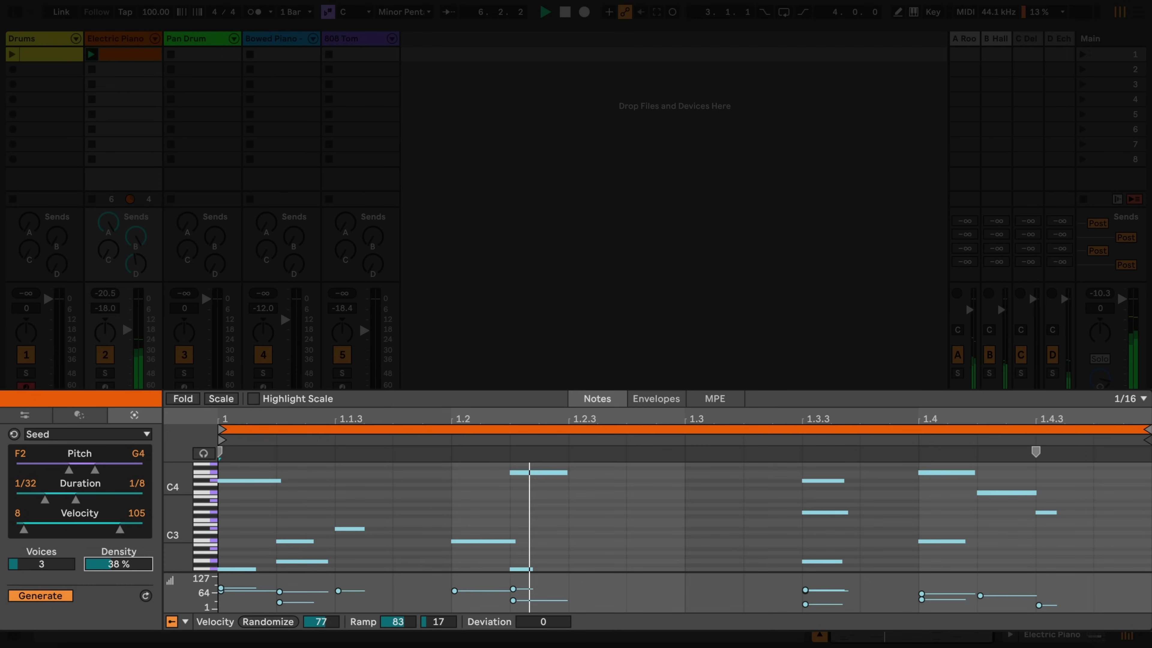
drag(41, 564, 41, 553)
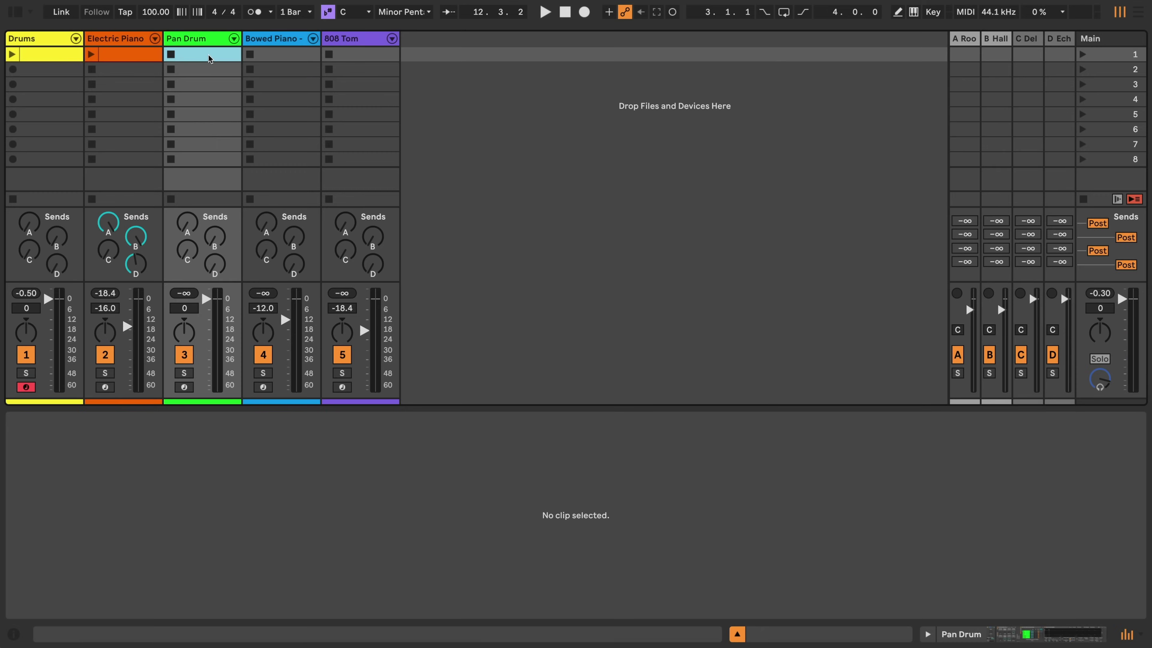
Create a clip in the Pan Drum track's first slot and choose Shape as its MIDI generator.
double_click(210, 58)
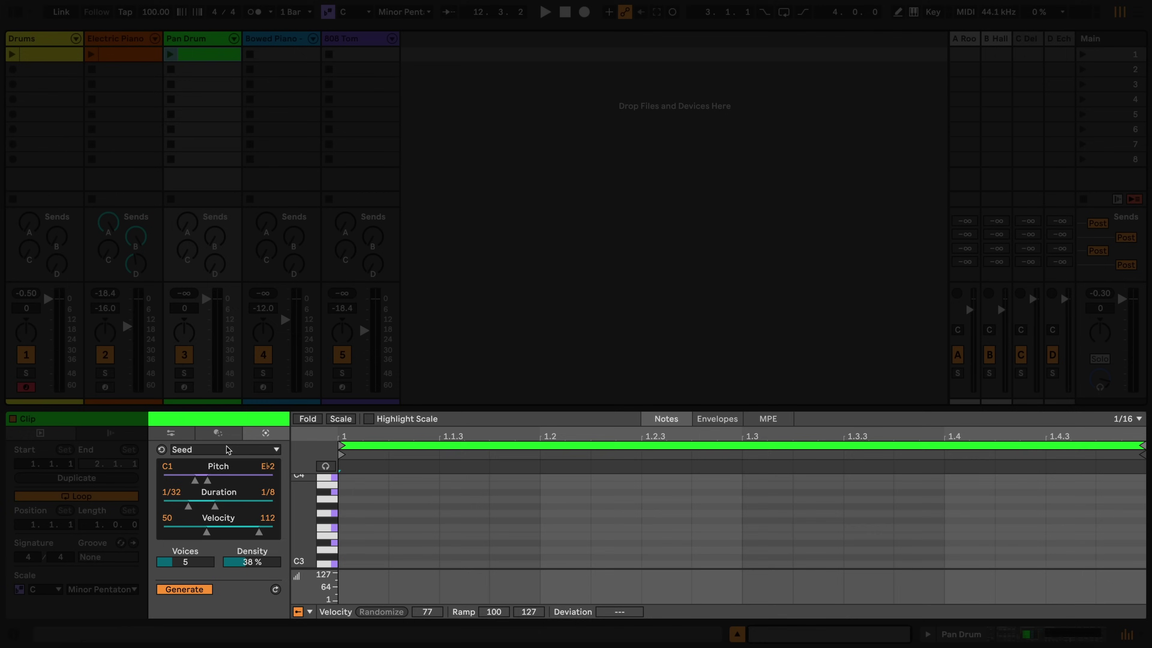
click(227, 449)
click(219, 499)
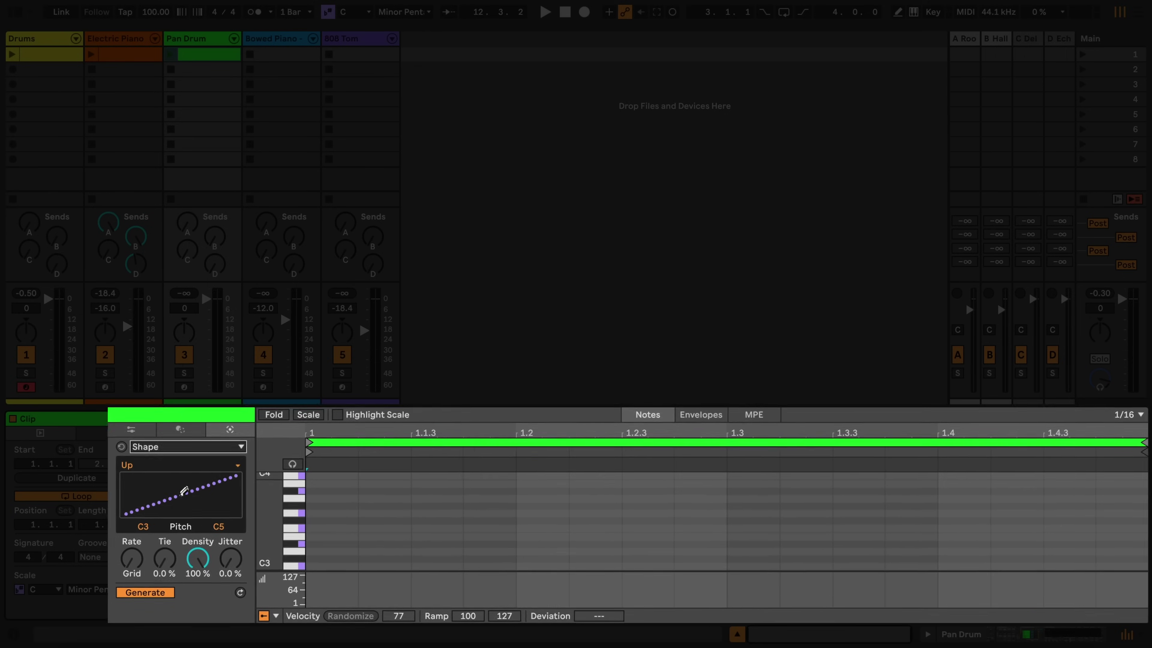
Play the Pan Drum clip and set the Shape rate to 1/16.
drag(29, 568, 28, 608)
click(171, 55)
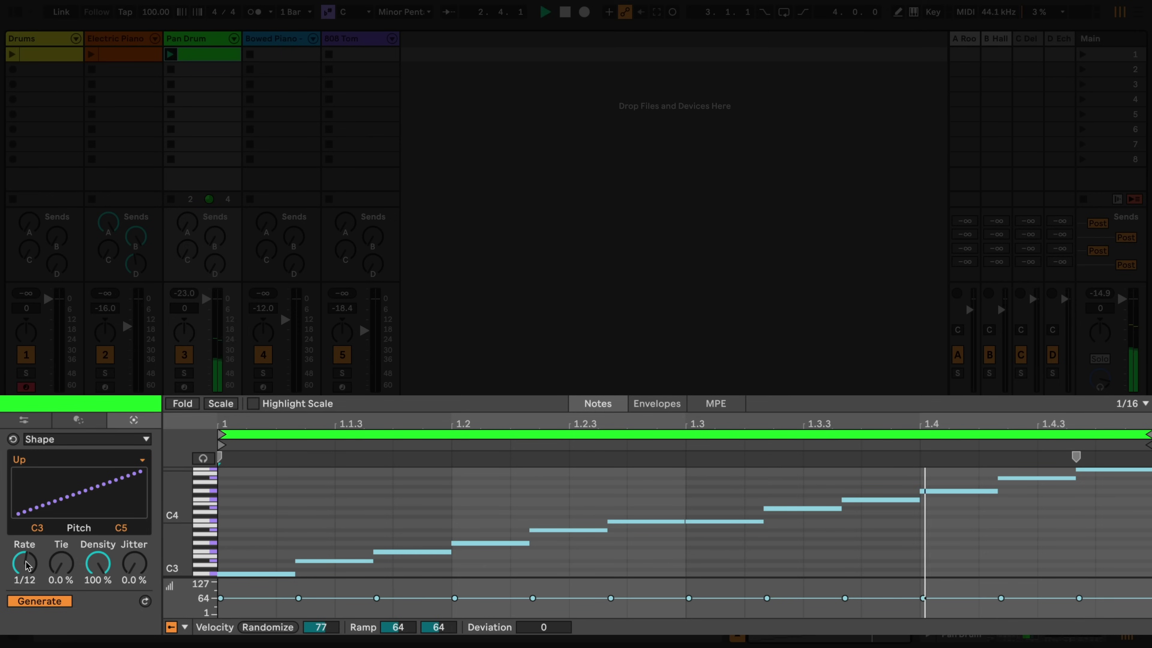
drag(27, 565, 28, 566)
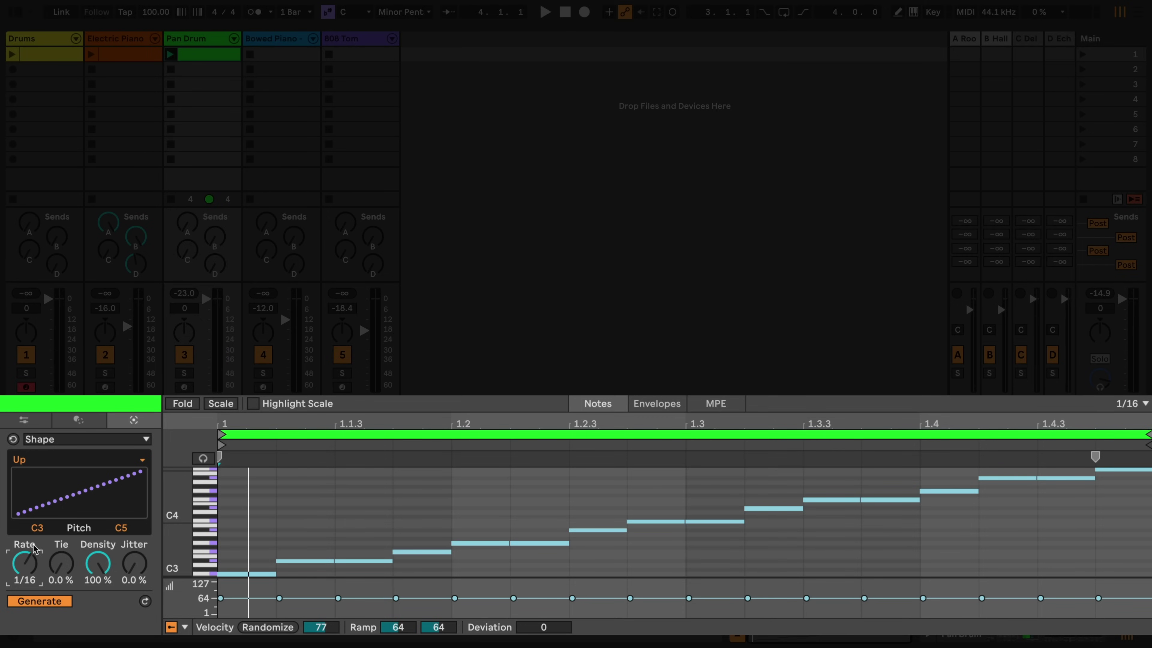
Set the Shape pitch range from E♭2 to C4 and play the Pan Drum clip.
drag(36, 527, 37, 551)
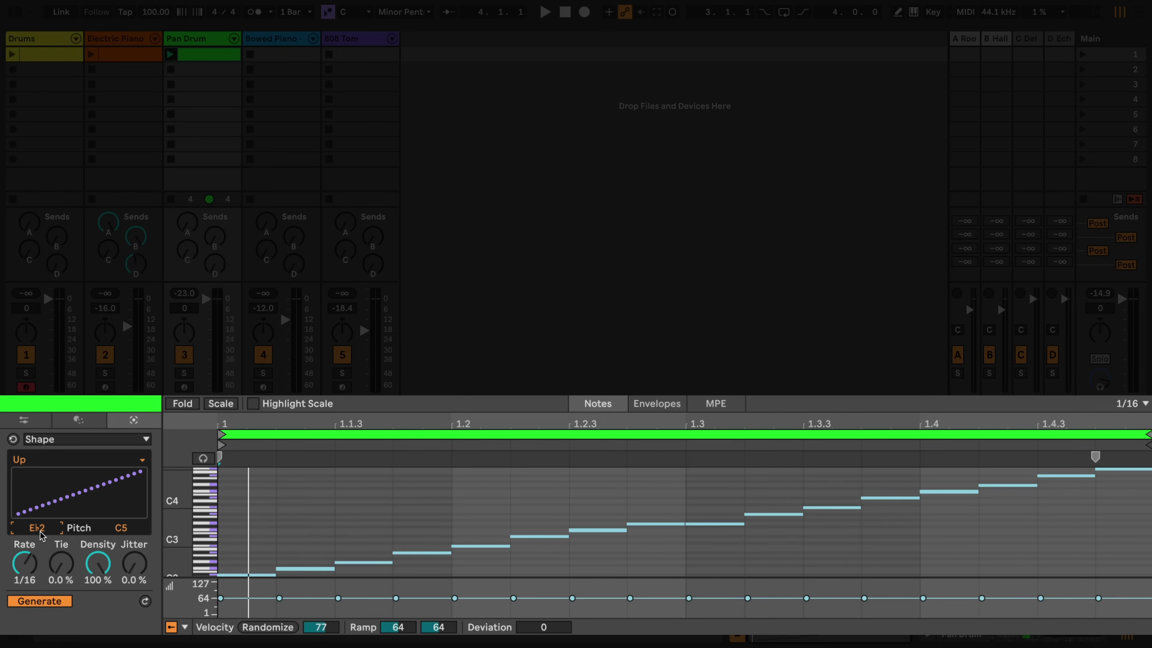
drag(110, 529, 110, 540)
key(space)
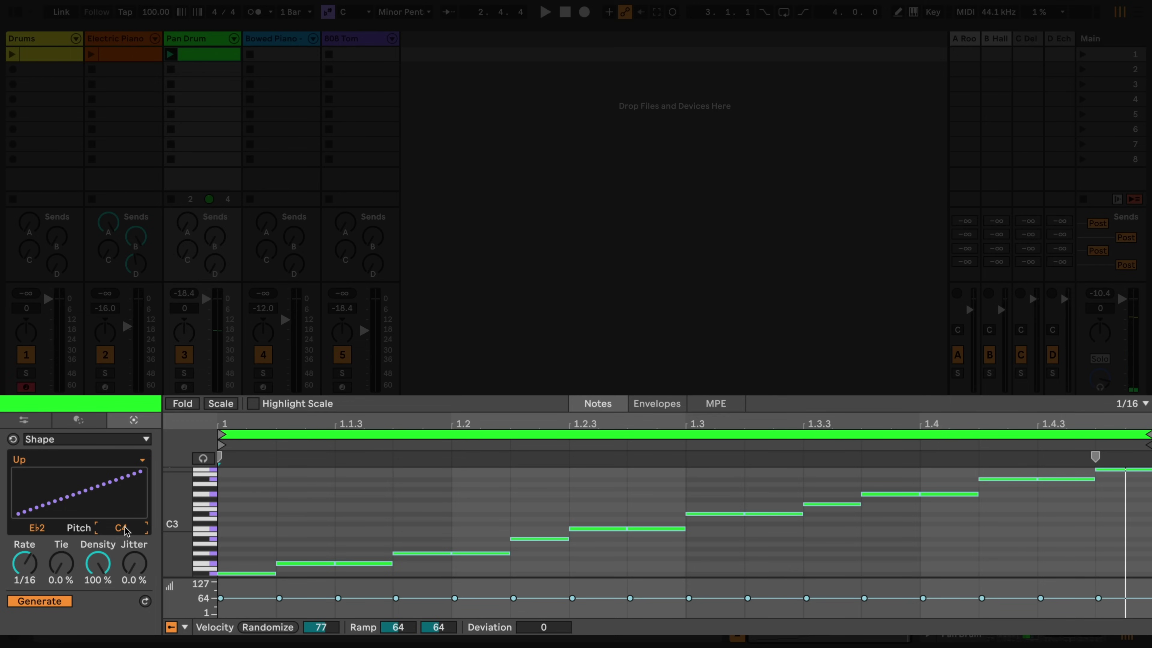
Audition the Pan Drum clip with a Shape rate of 1/32, and return the rate to 1/16.
drag(28, 566, 27, 551)
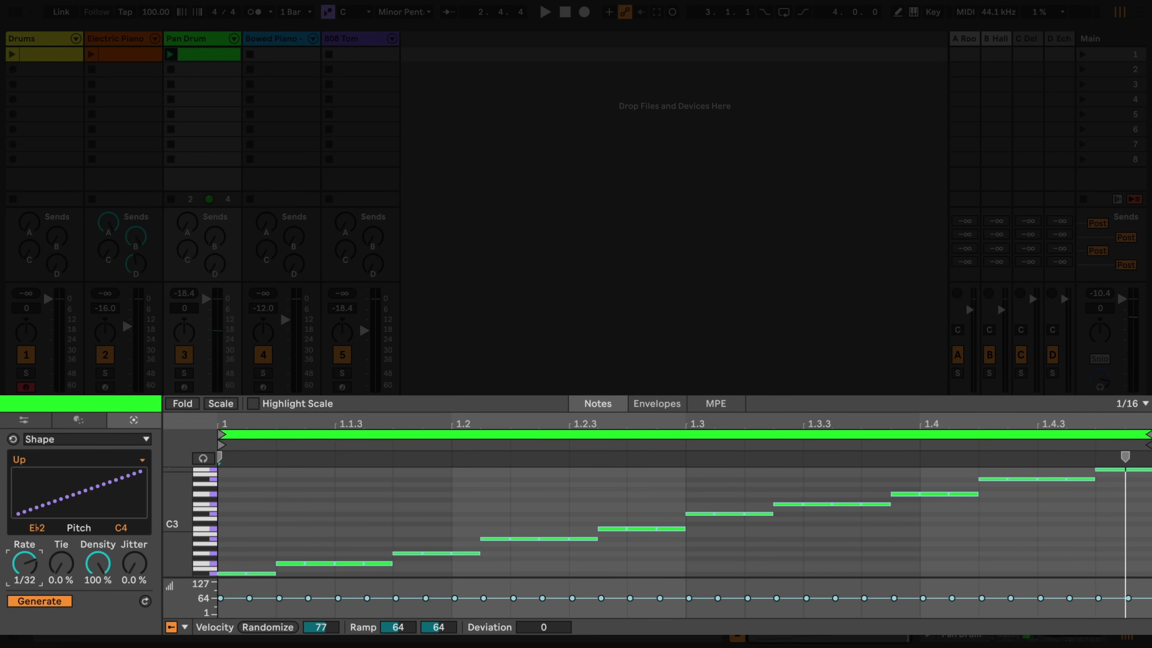
key(space)
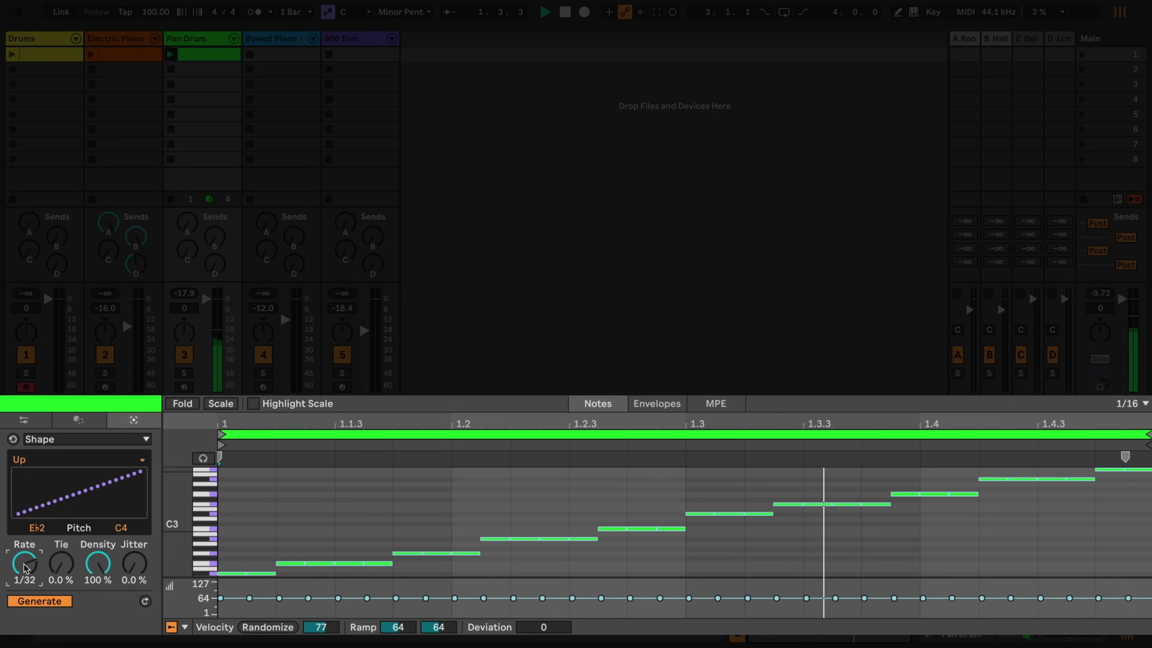
drag(25, 567, 25, 570)
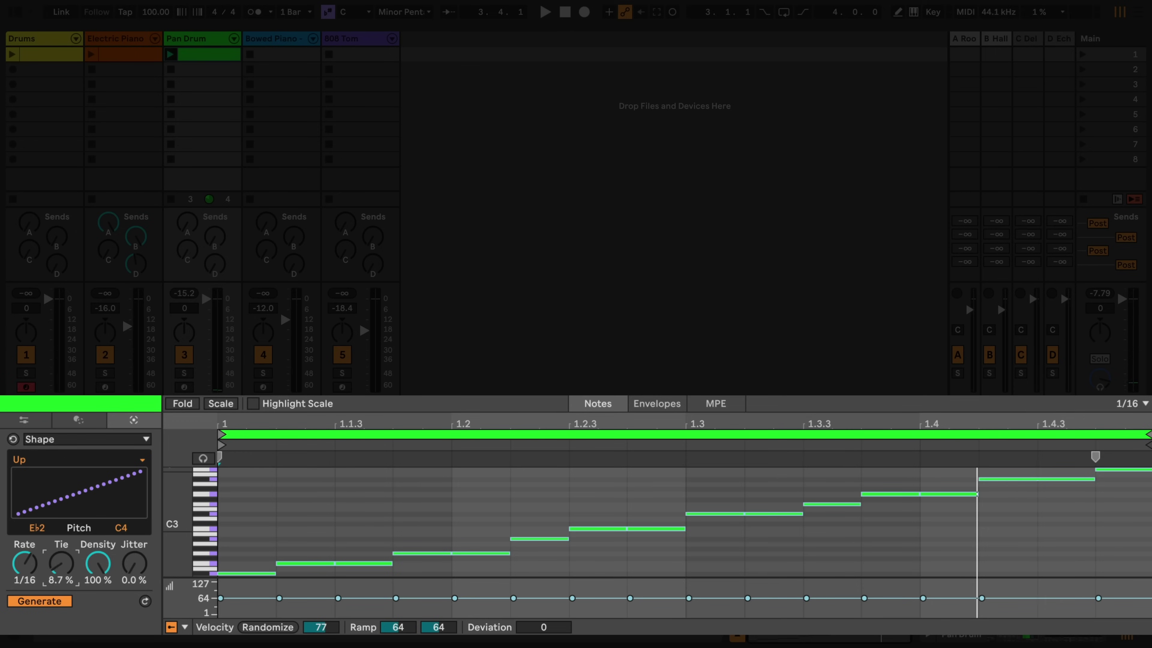
Set the Shape tie to 43 % and the density to 59 %, playing the Pan Drum clip to hear the changes.
drag(61, 564, 61, 533)
key(space)
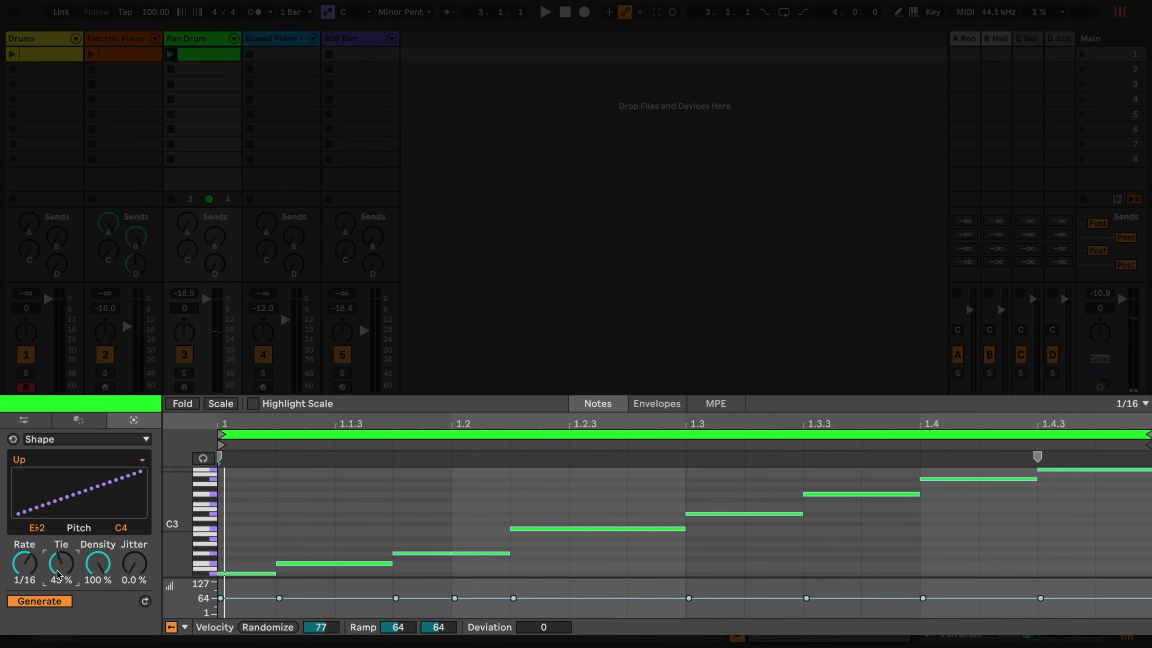
drag(97, 571, 96, 599)
key(space)
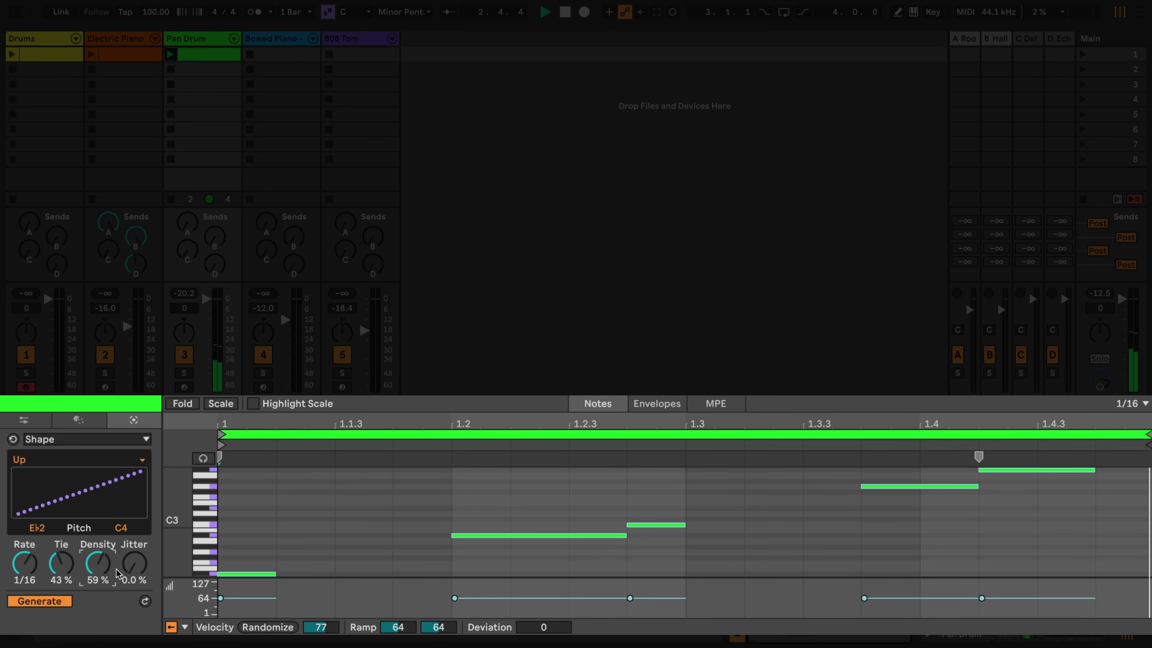
Set the Shape jitter to 38 % and play the clip with the Down & Up contour.
drag(134, 564, 134, 527)
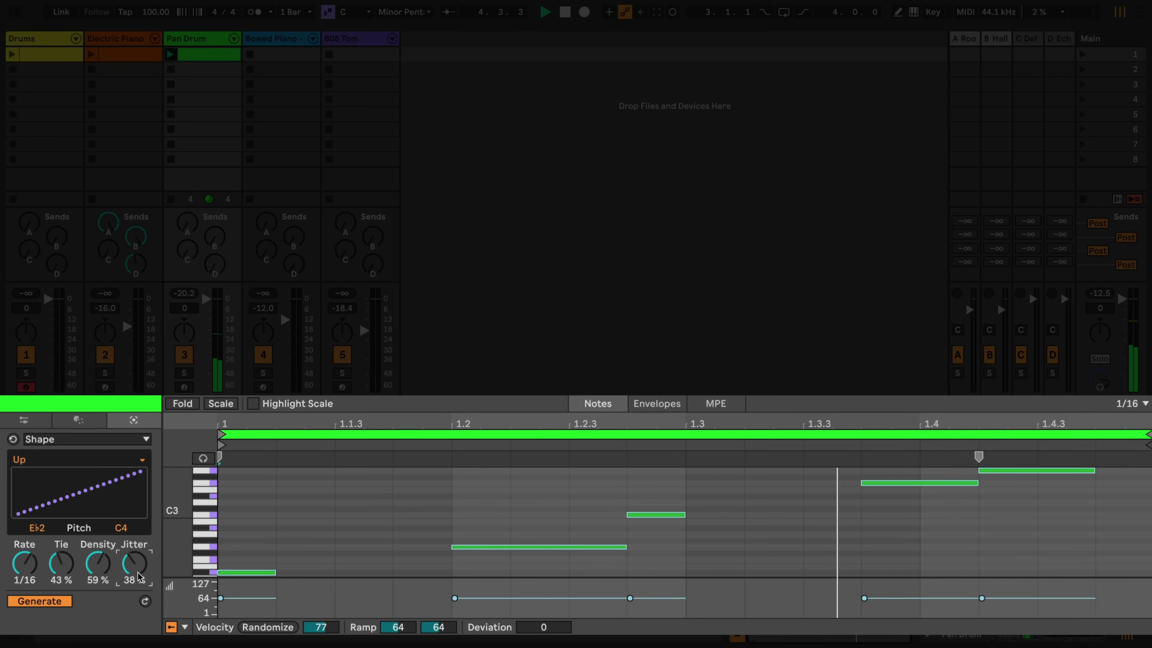
drag(65, 568, 65, 568)
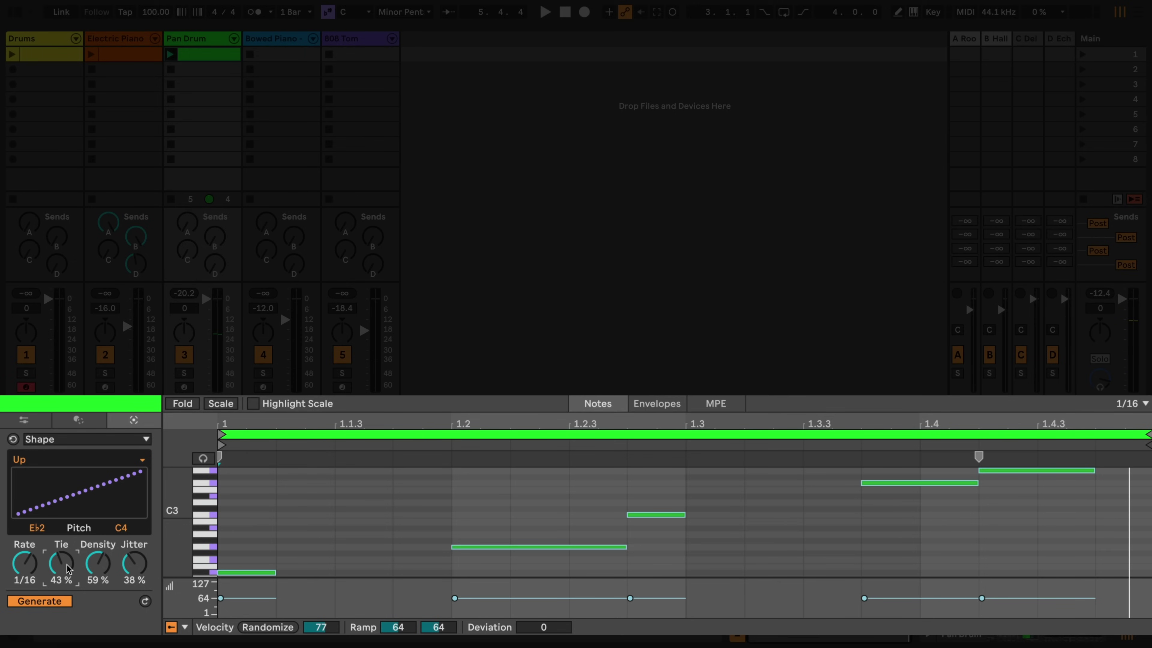
click(69, 458)
click(61, 537)
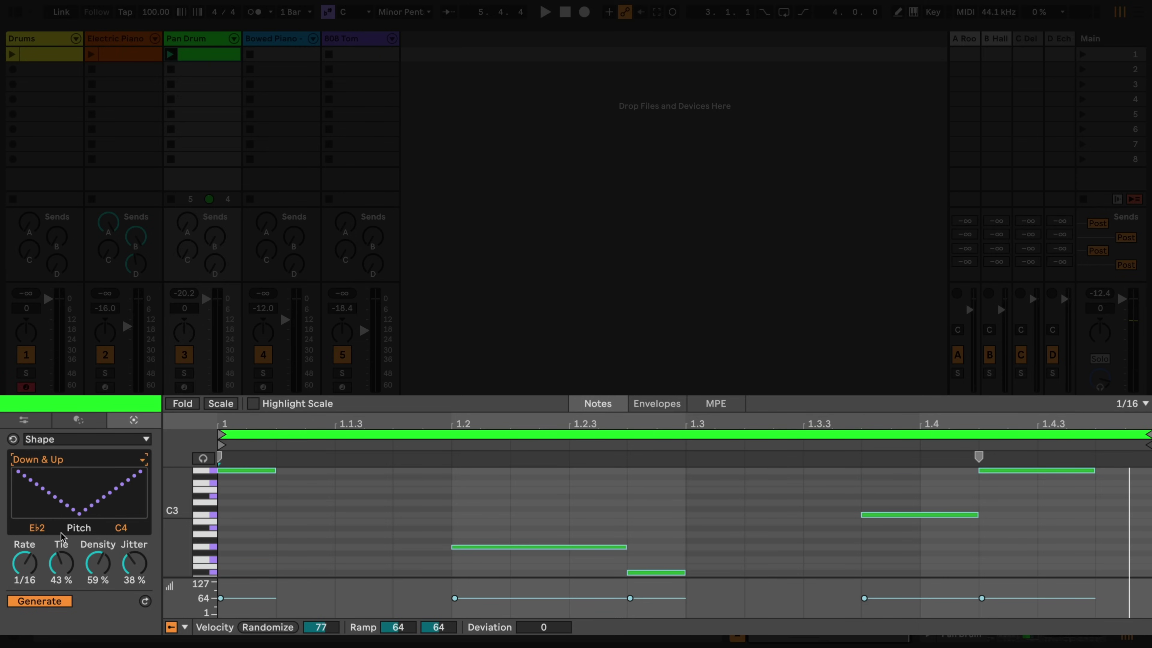
key(space)
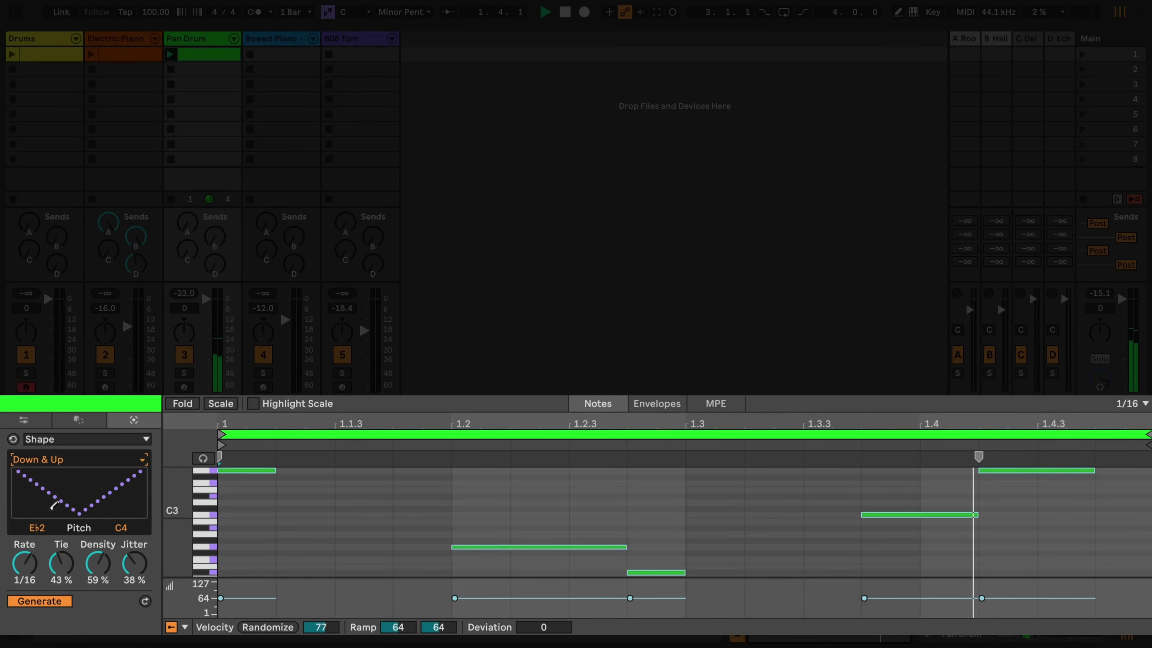
Draw a custom pitch contour in Shape, and set the density to 87 % and the jitter to 1.6 %.
mouse_move(31, 503)
mouse_down()
mouse_move(51, 479)
mouse_move(85, 470)
mouse_move(107, 506)
mouse_up()
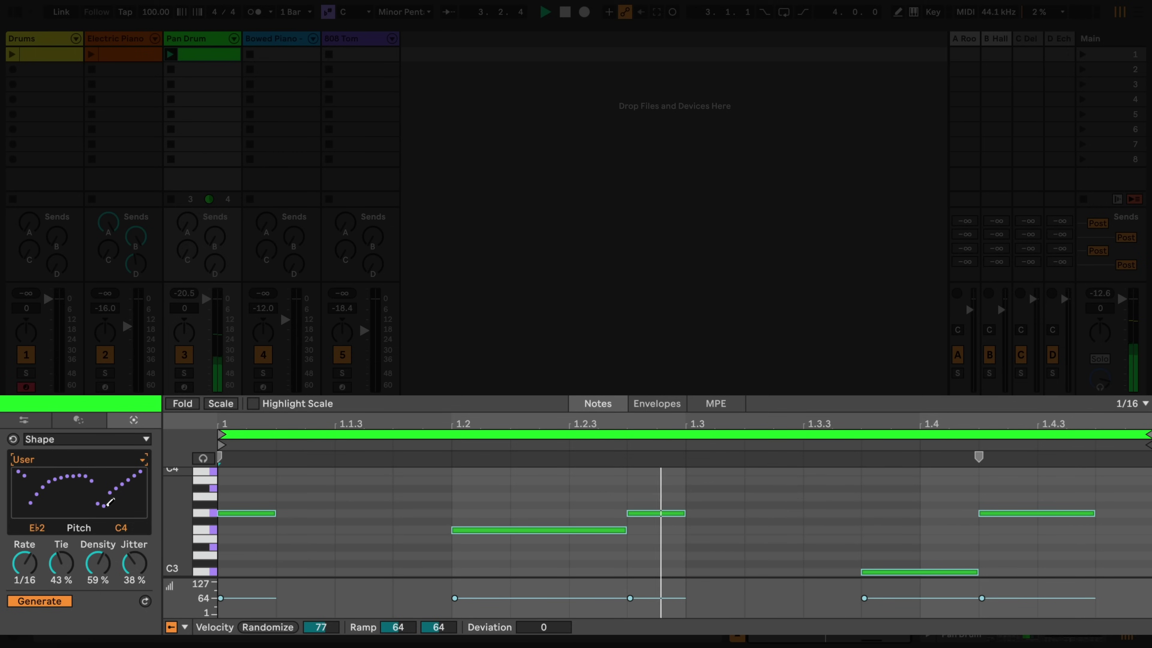
drag(98, 564, 134, 591)
click(134, 564)
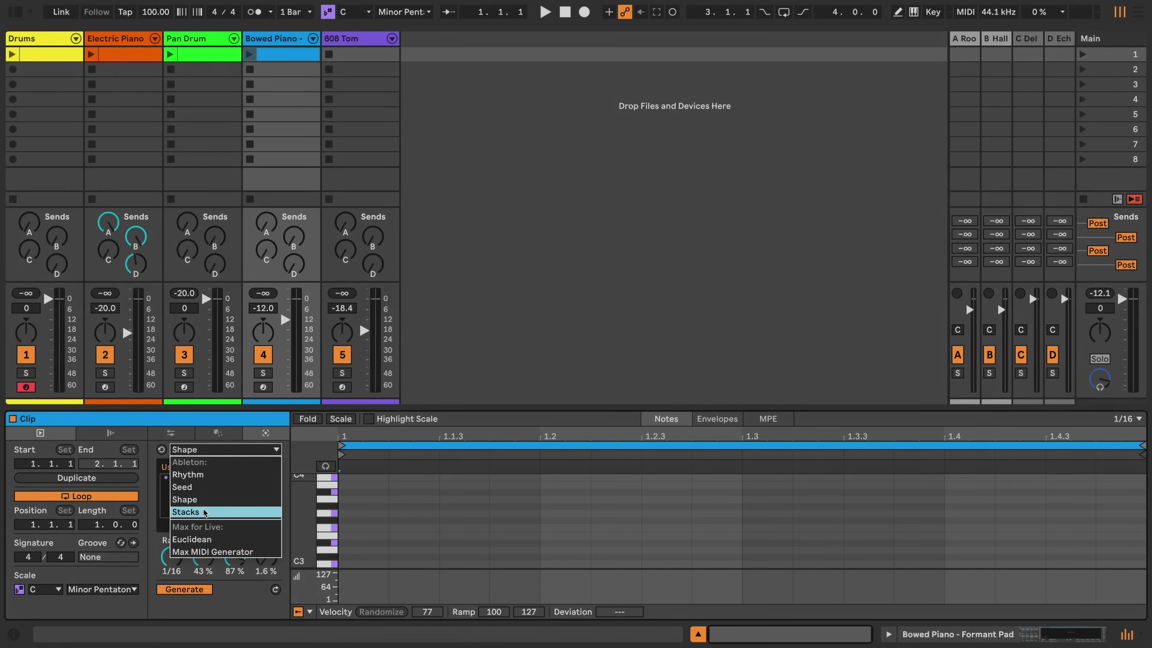
Generate a C3-rooted chord of C, E♭ and G with Stacks in the Bowed Piano clip, and play it.
click(204, 512)
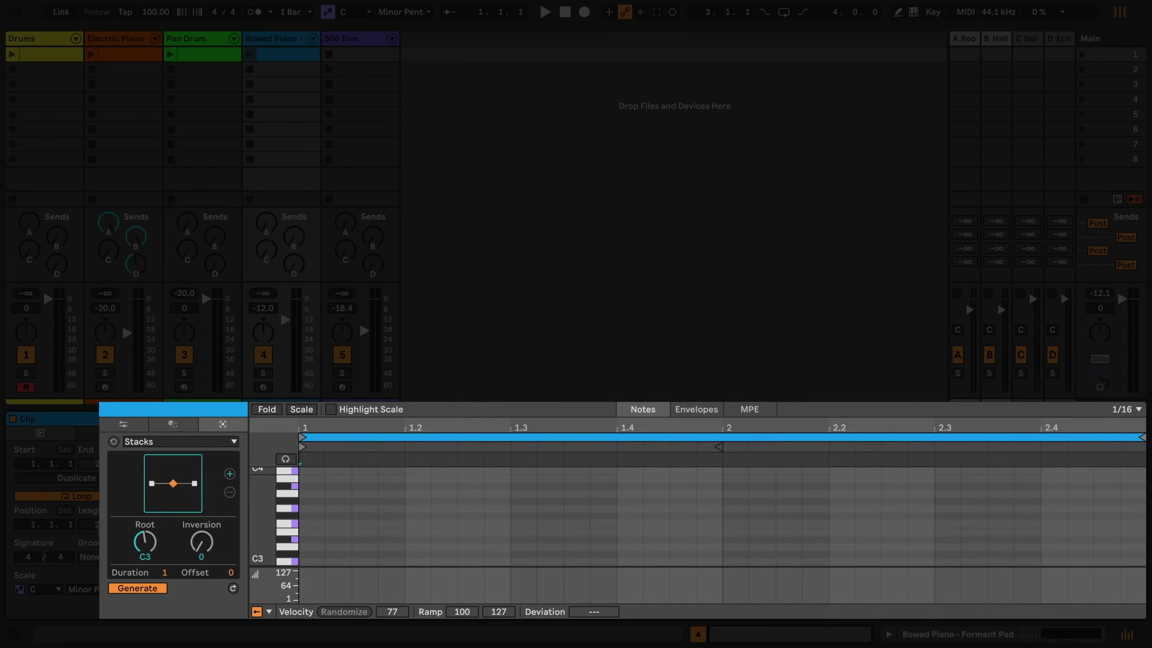
drag(81, 485, 81, 440)
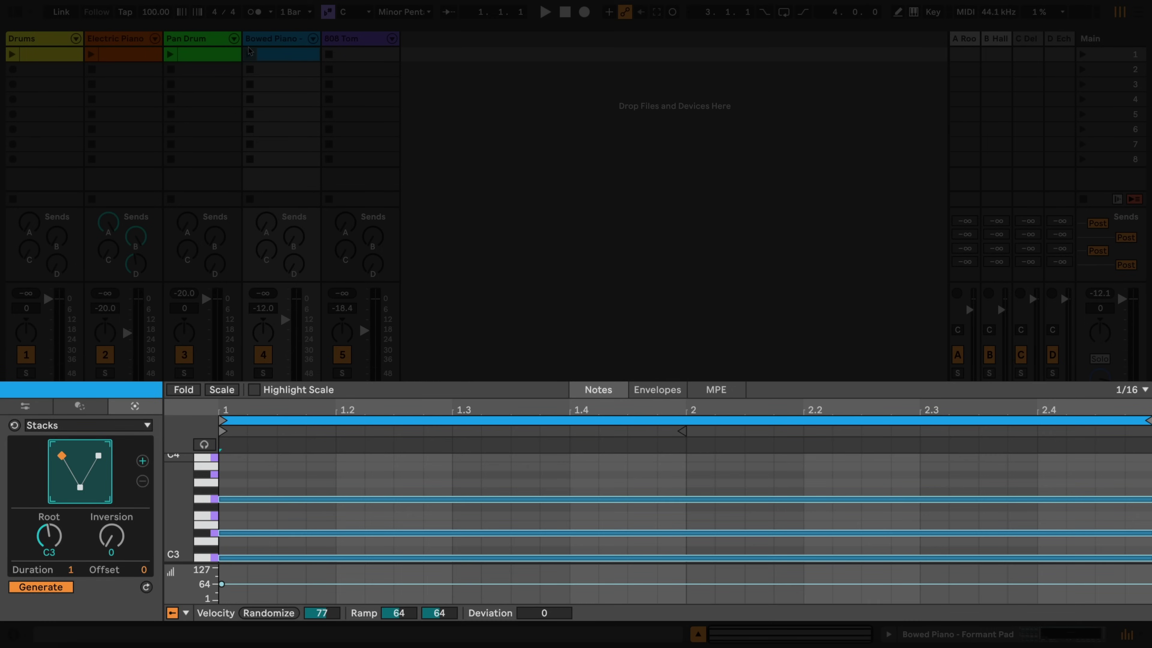
click(249, 53)
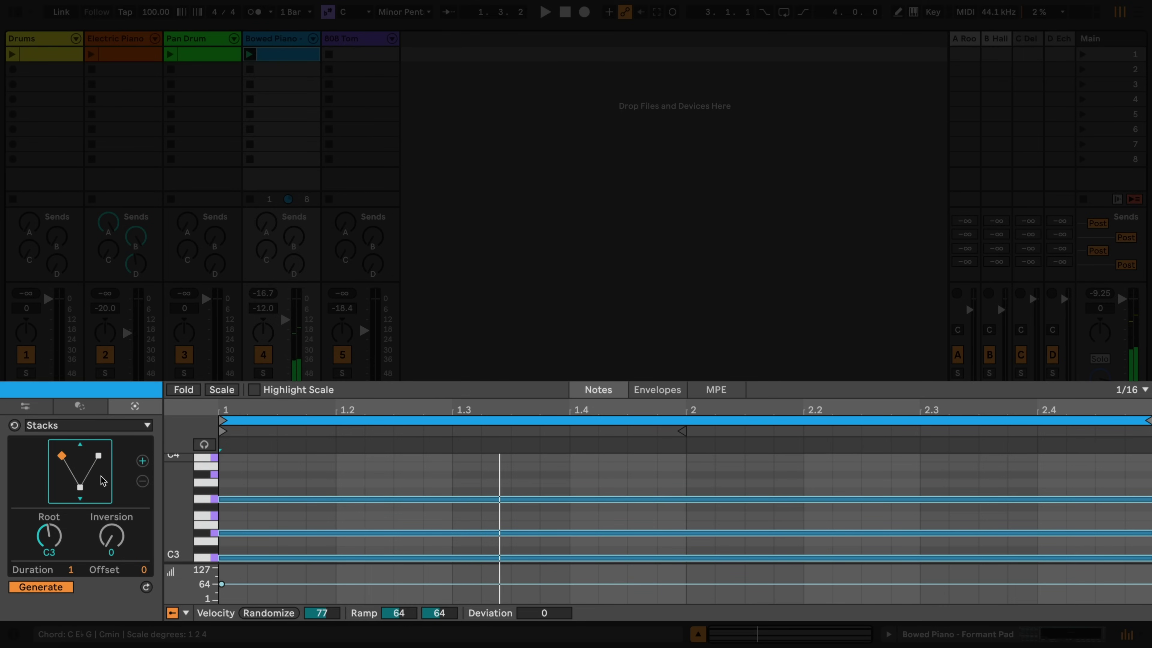
Add a second Stacks chord voiced C, G, E♭, F and a third chord, C minor with inversion 1.
click(142, 461)
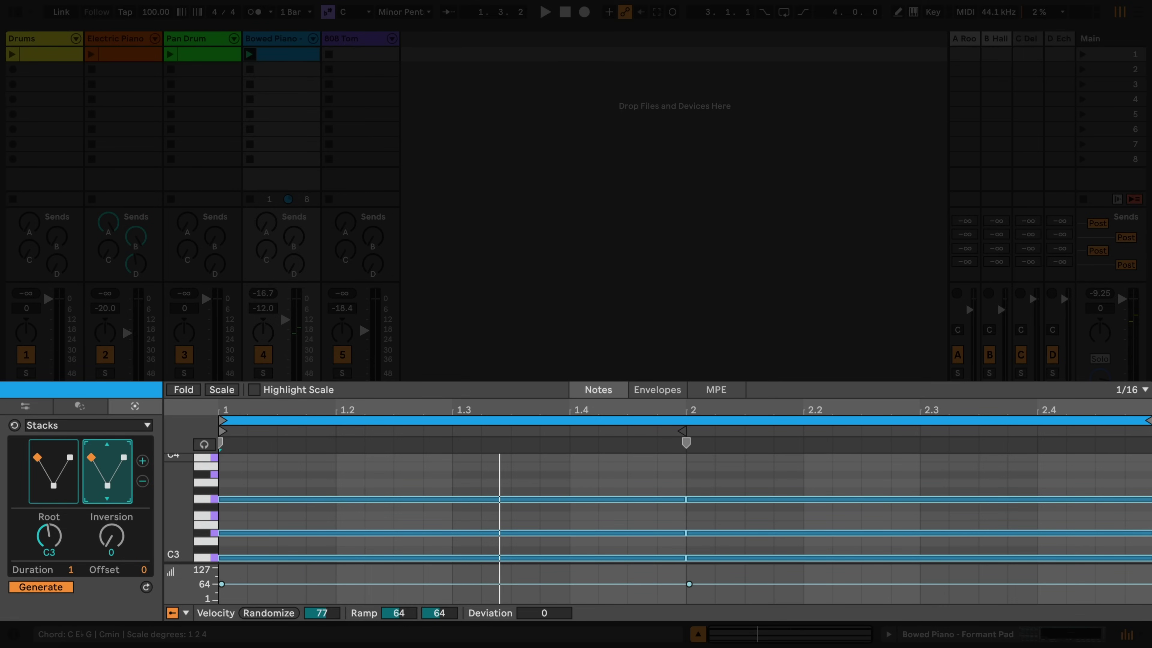
mouse_move(107, 471)
mouse_down()
mouse_move(108, 498)
mouse_move(91, 466)
mouse_up()
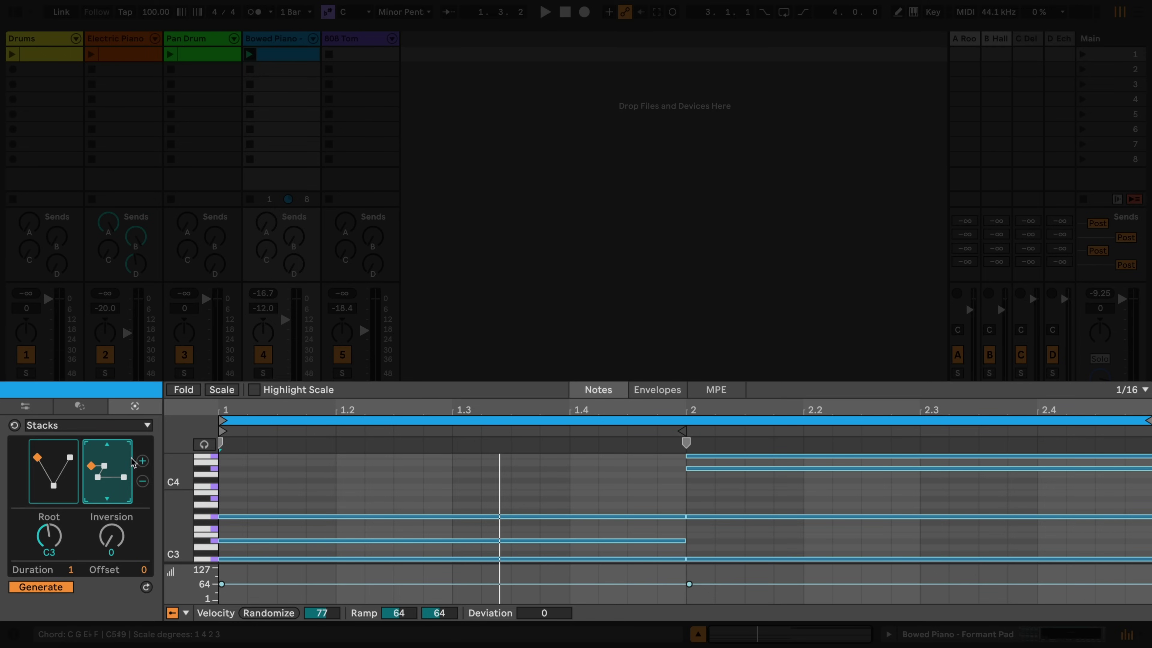
click(142, 461)
key(Up)
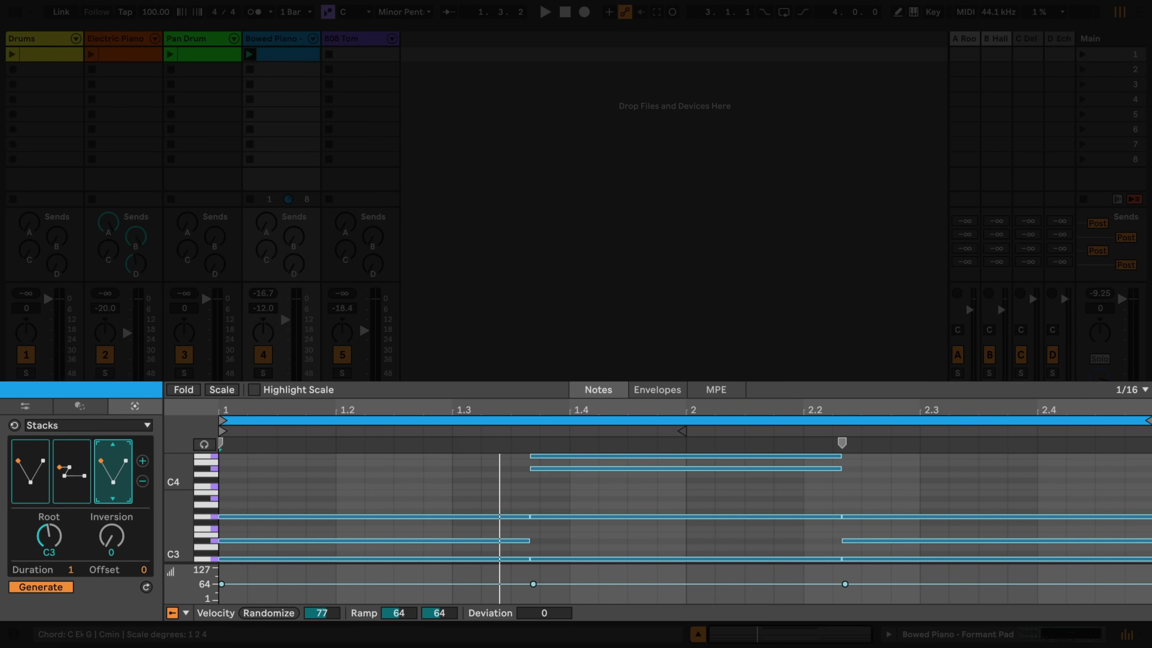
key(Up)
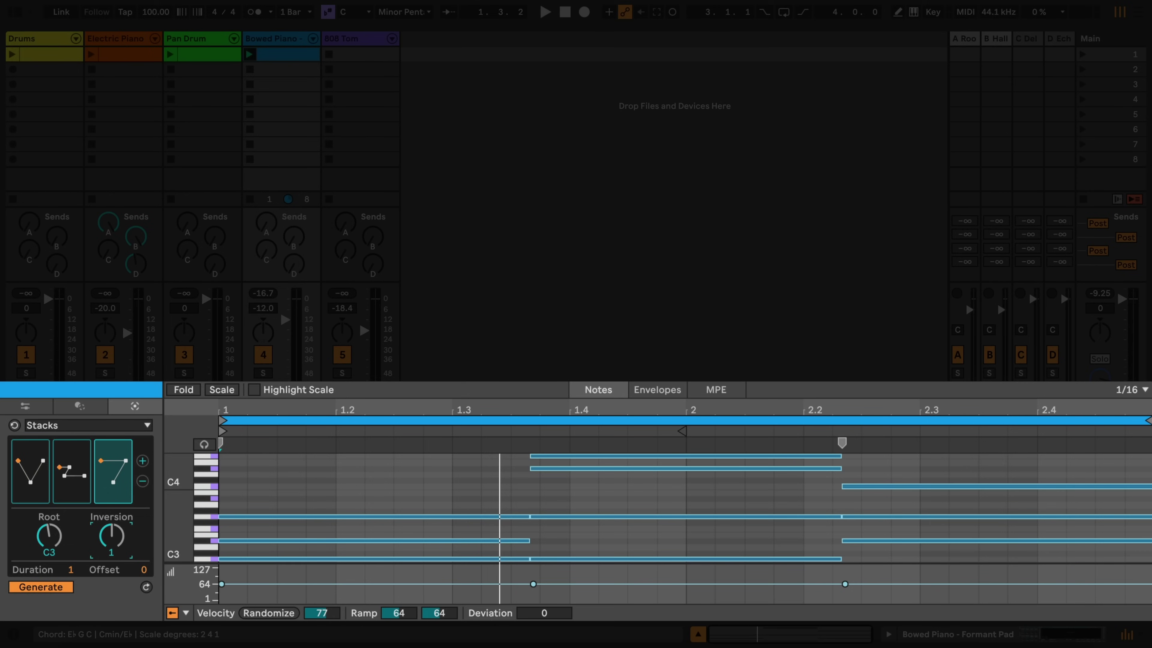
Add a fourth Stacks chord with root A#3, inversion 2 and the notes G, C, B♭ and E♭, and play the clip.
click(142, 462)
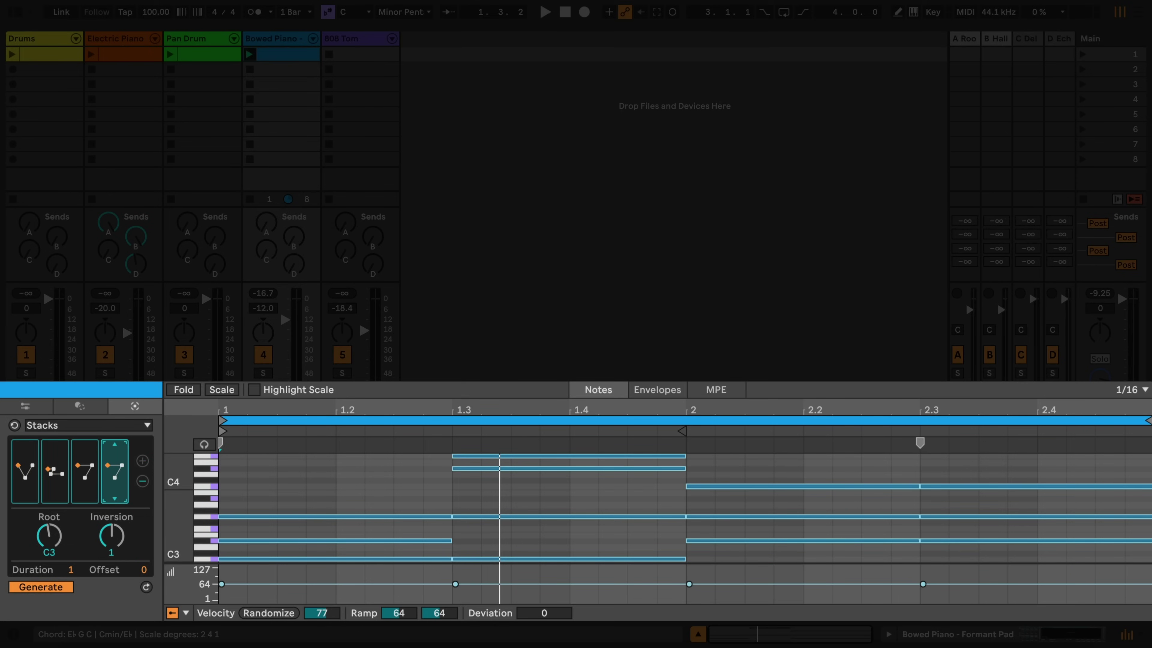
drag(114, 476, 113, 493)
drag(41, 543, 41, 521)
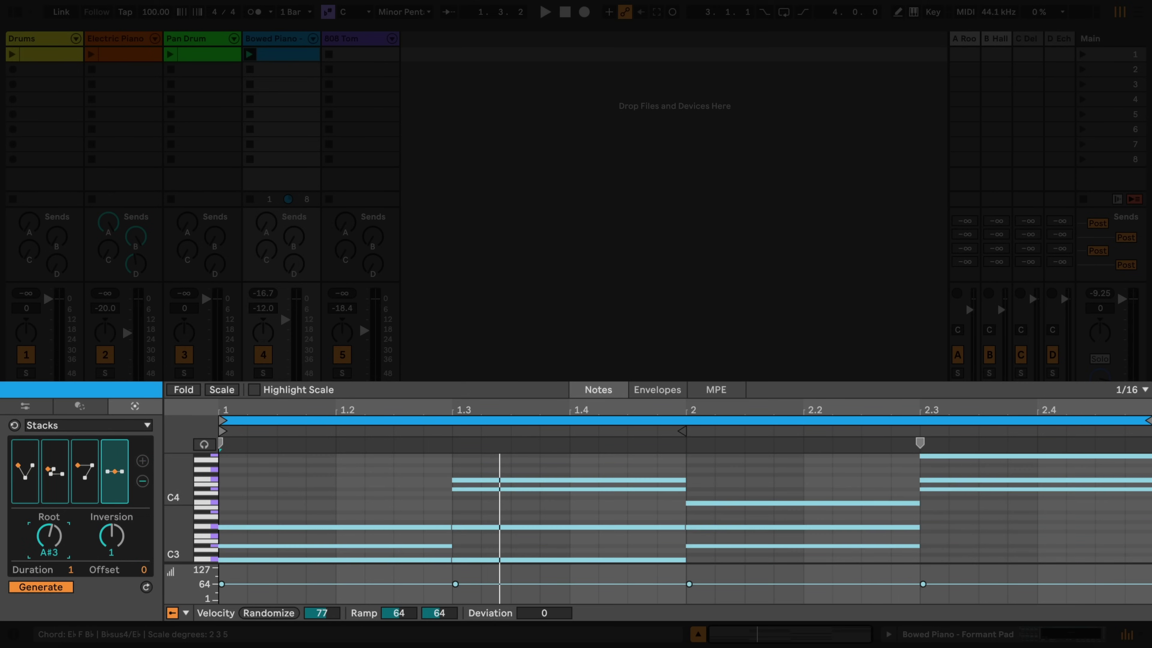
drag(108, 493, 107, 492)
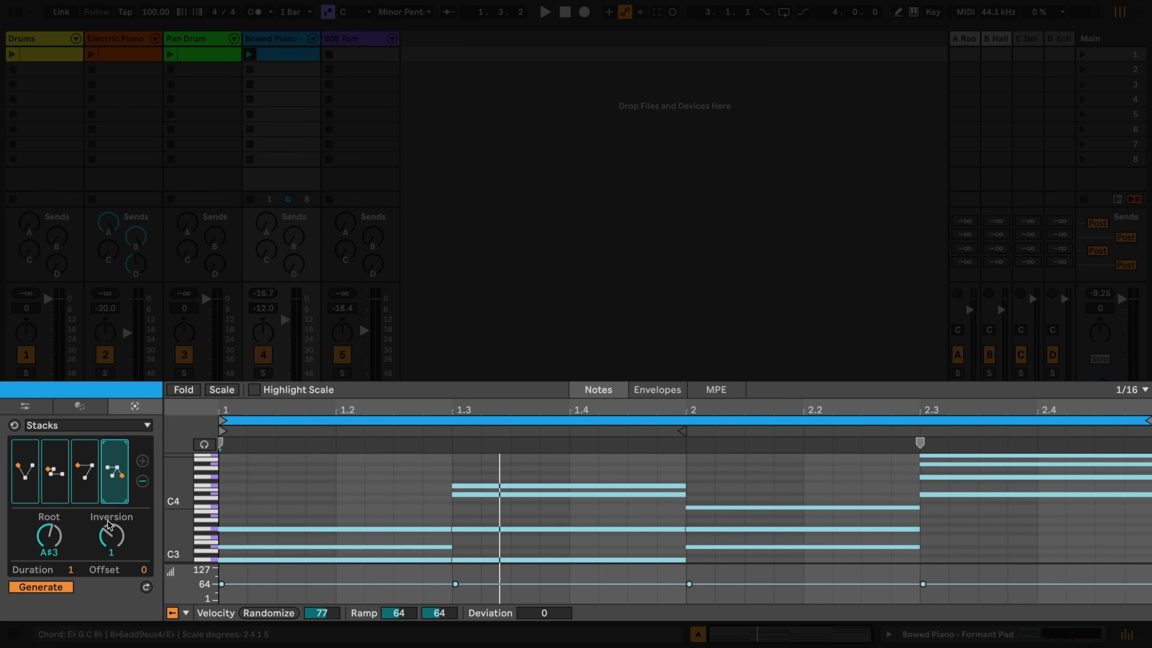
drag(111, 536, 111, 521)
key(space)
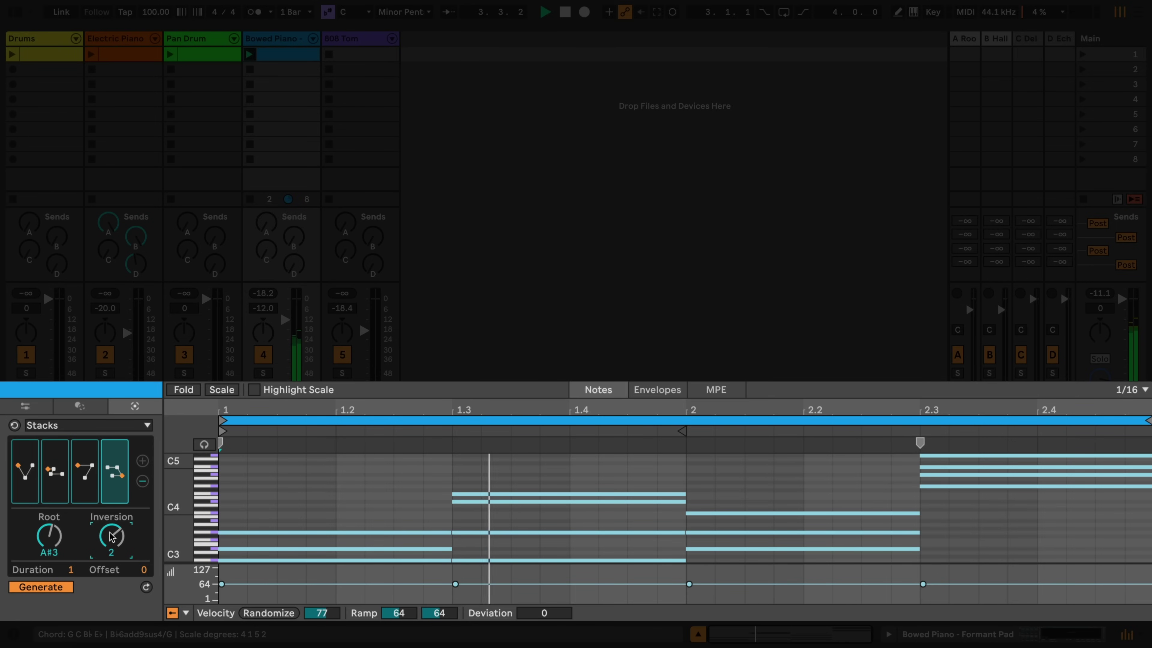
Change the second Stacks chord's root to G2 and set the third chord's inversion to 2.
click(49, 467)
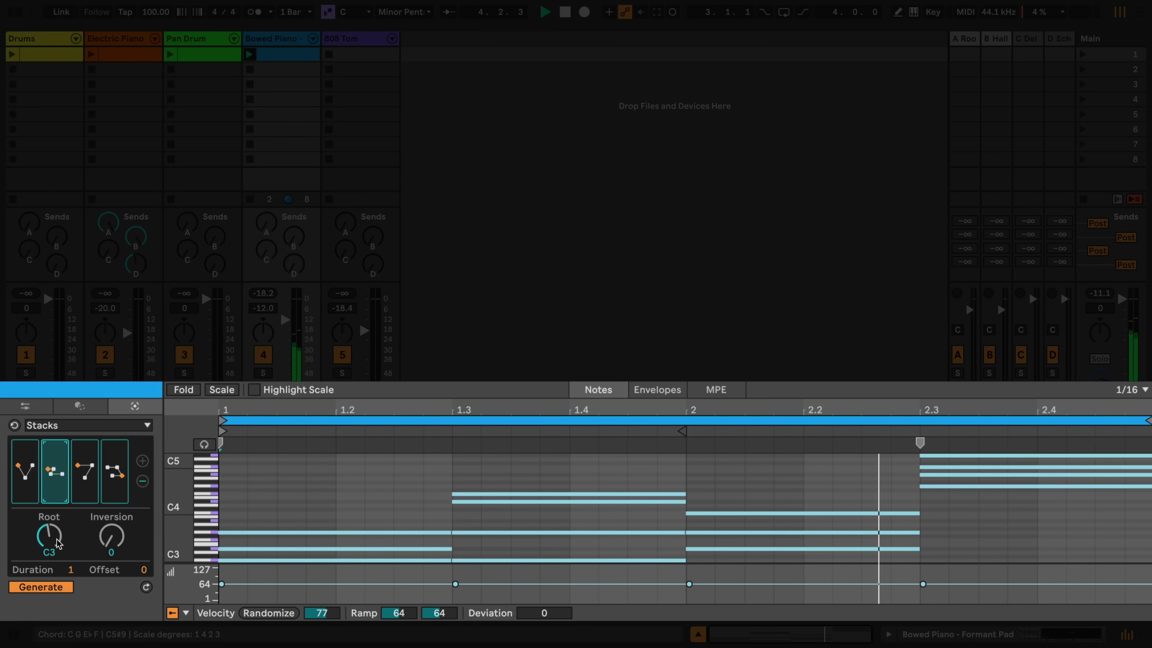
drag(54, 541, 54, 550)
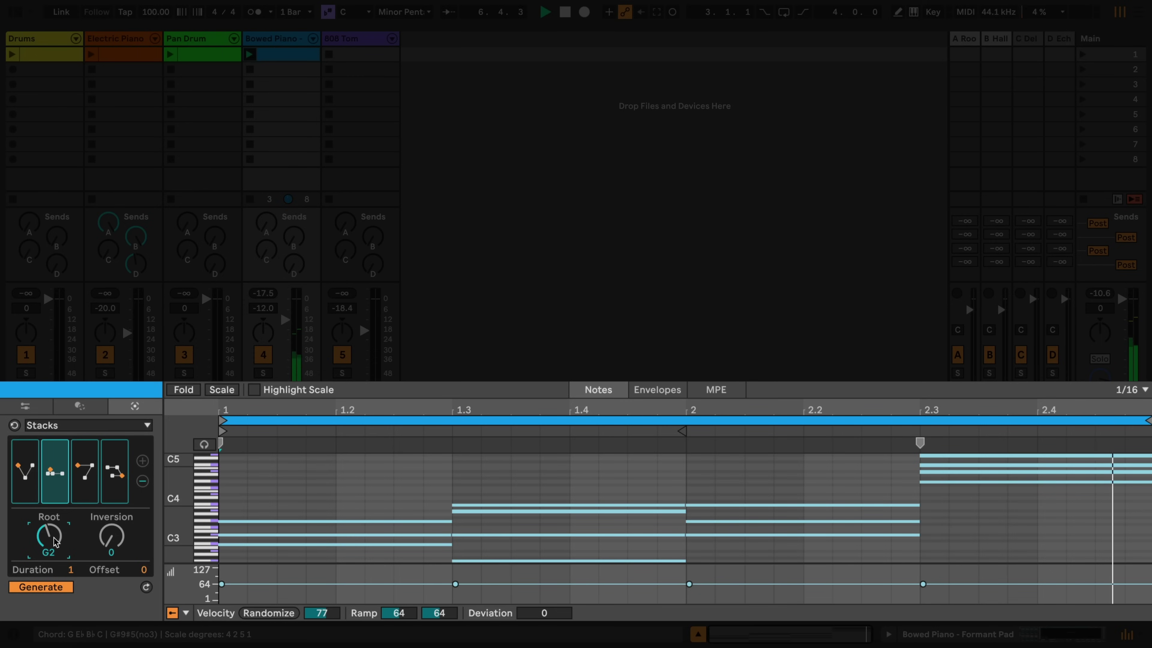
click(80, 497)
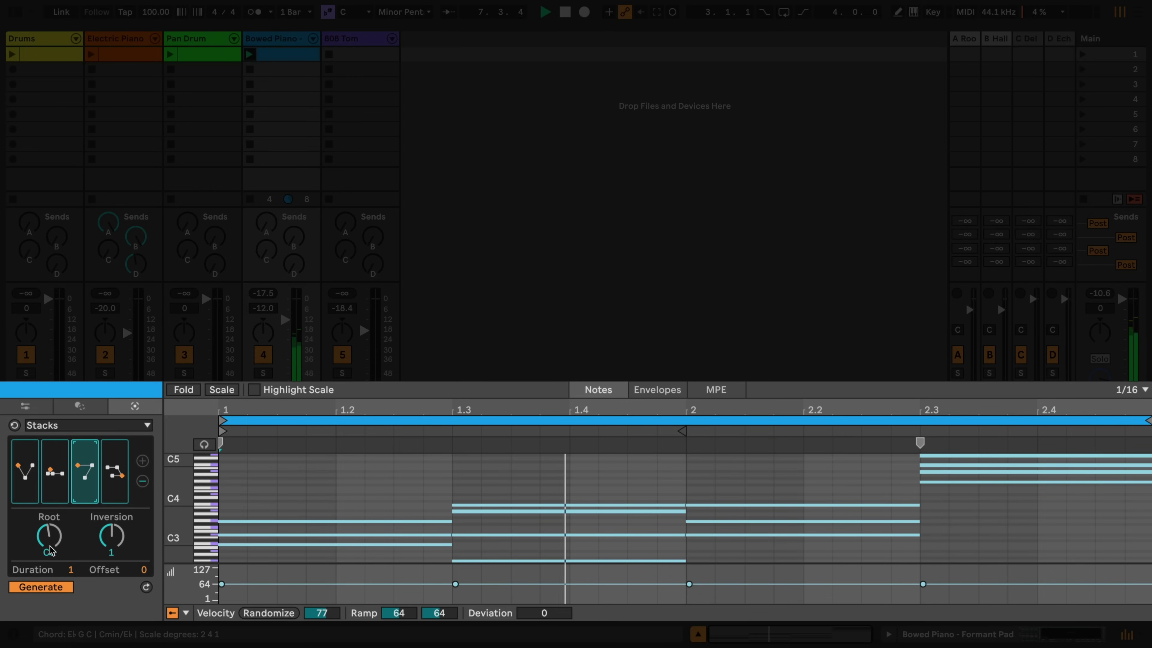
drag(117, 541, 117, 532)
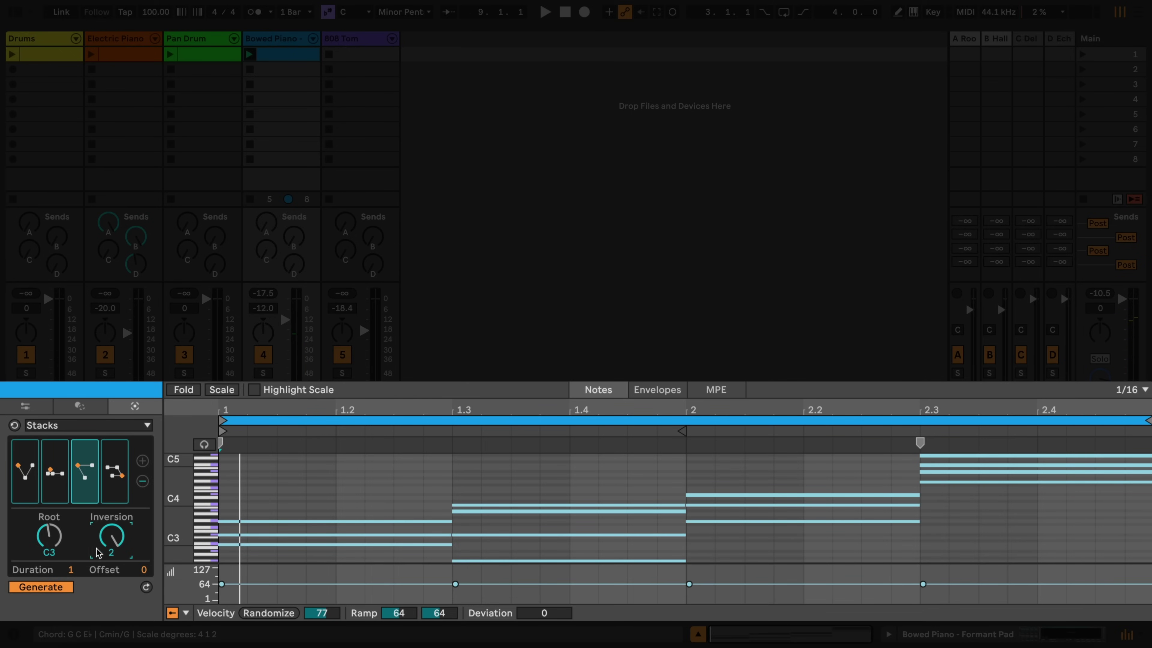
Offset the third chord by +3/8 with duration 5/8 and the second chord by +1/4 with duration 3/4 during playback.
drag(70, 569, 136, 561)
key(space)
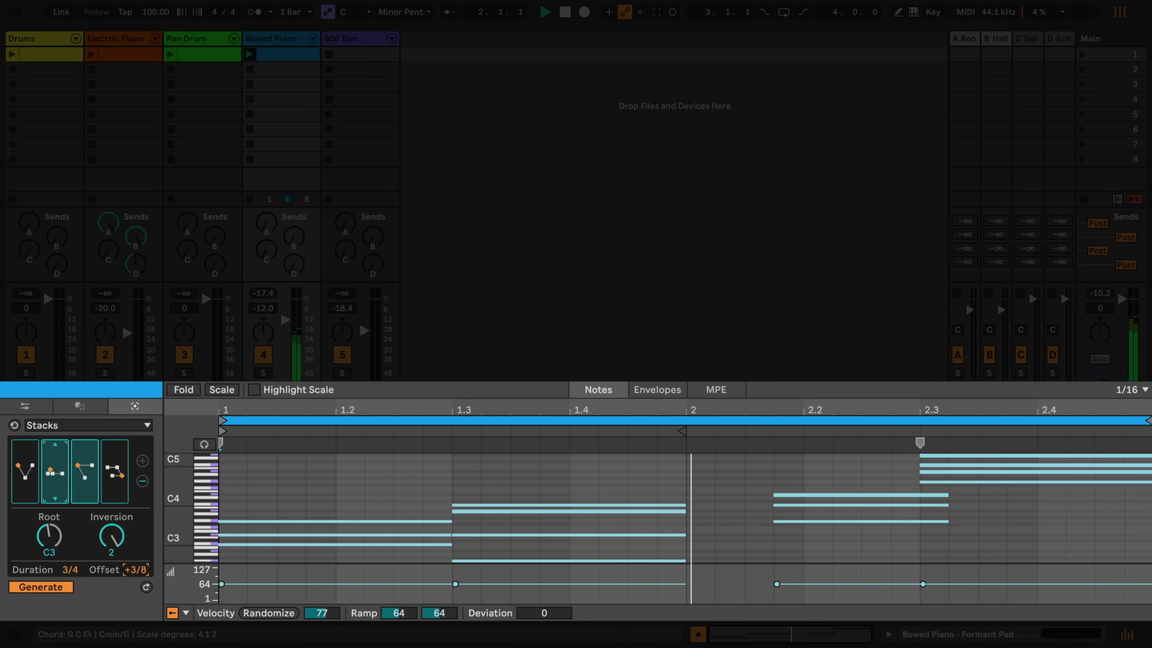
click(55, 472)
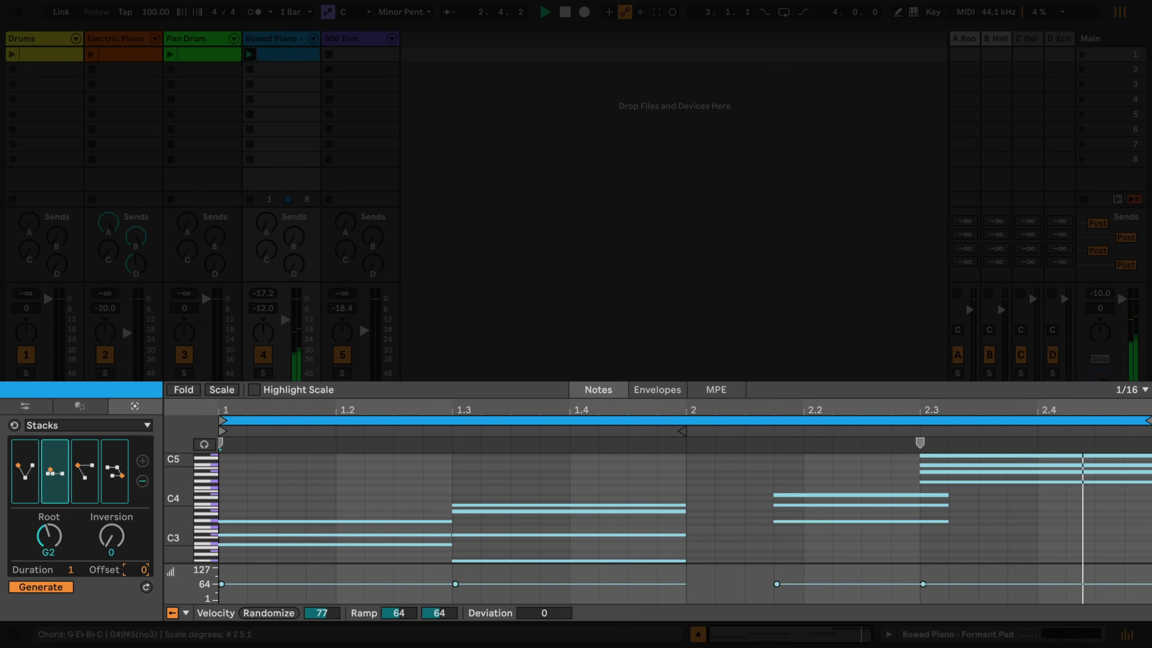
drag(142, 571, 141, 565)
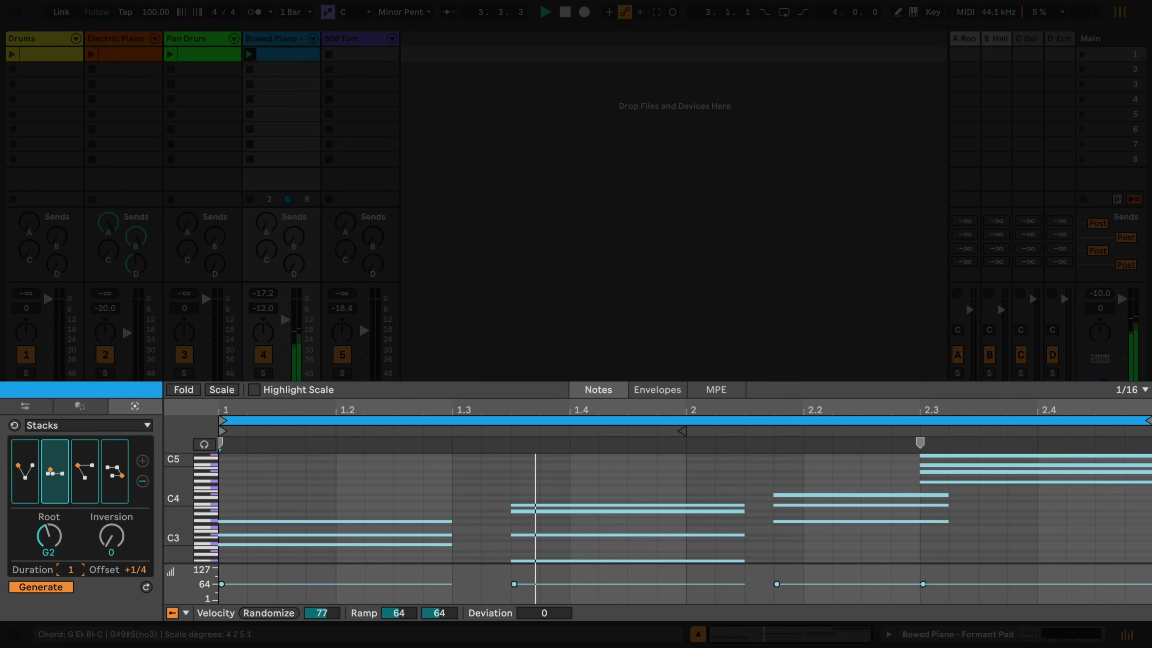
drag(70, 569, 70, 577)
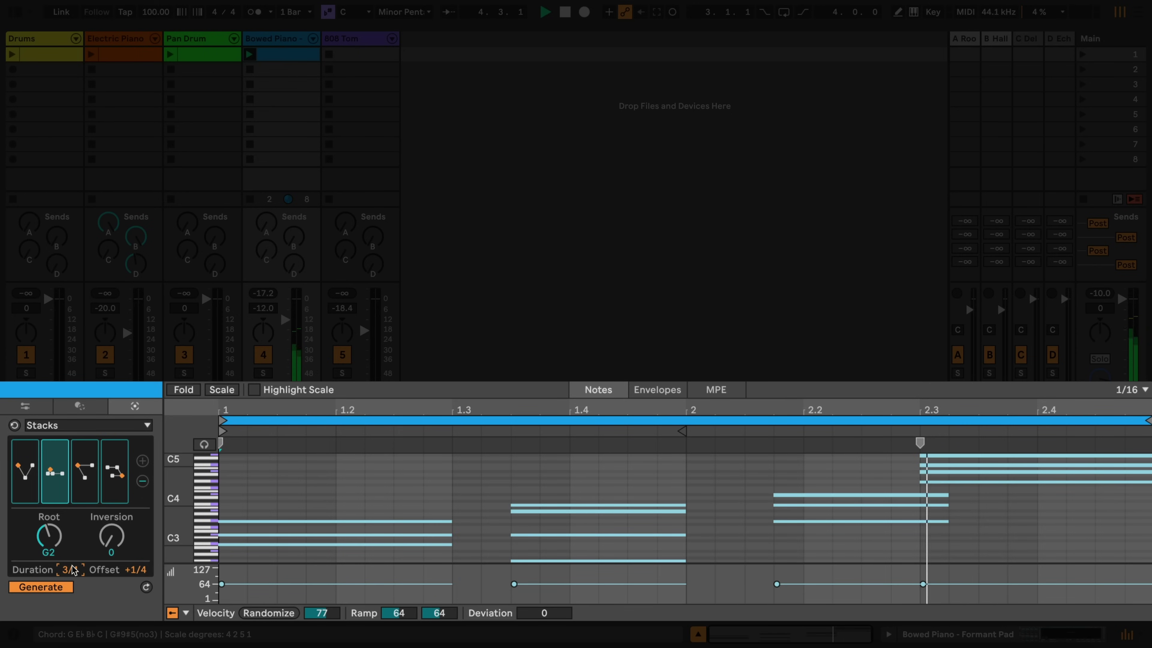
click(86, 474)
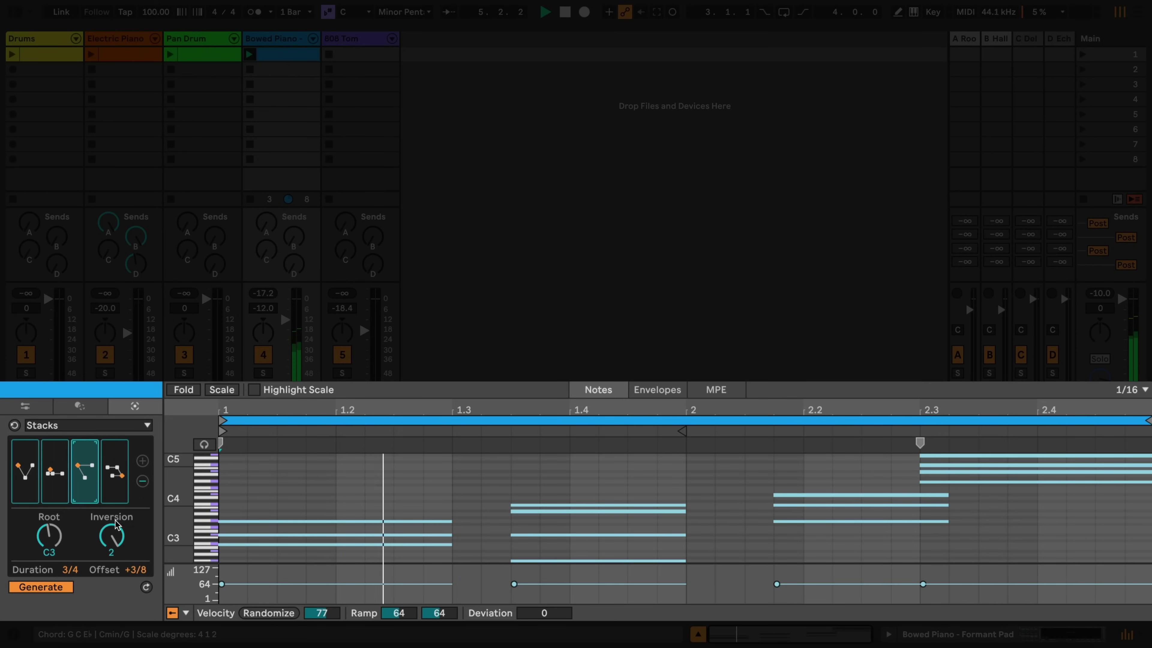
drag(70, 569, 70, 573)
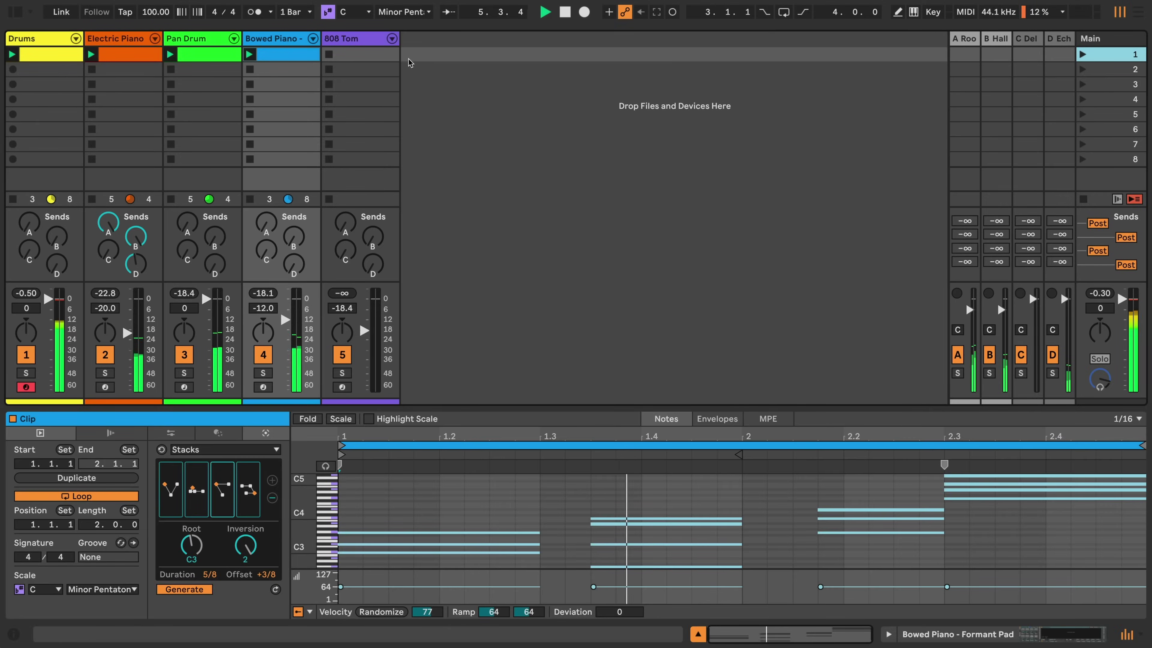
Create a clip on the 808 Tom track, and open the Max MIDI Generator template for editing in Max.
double_click(392, 54)
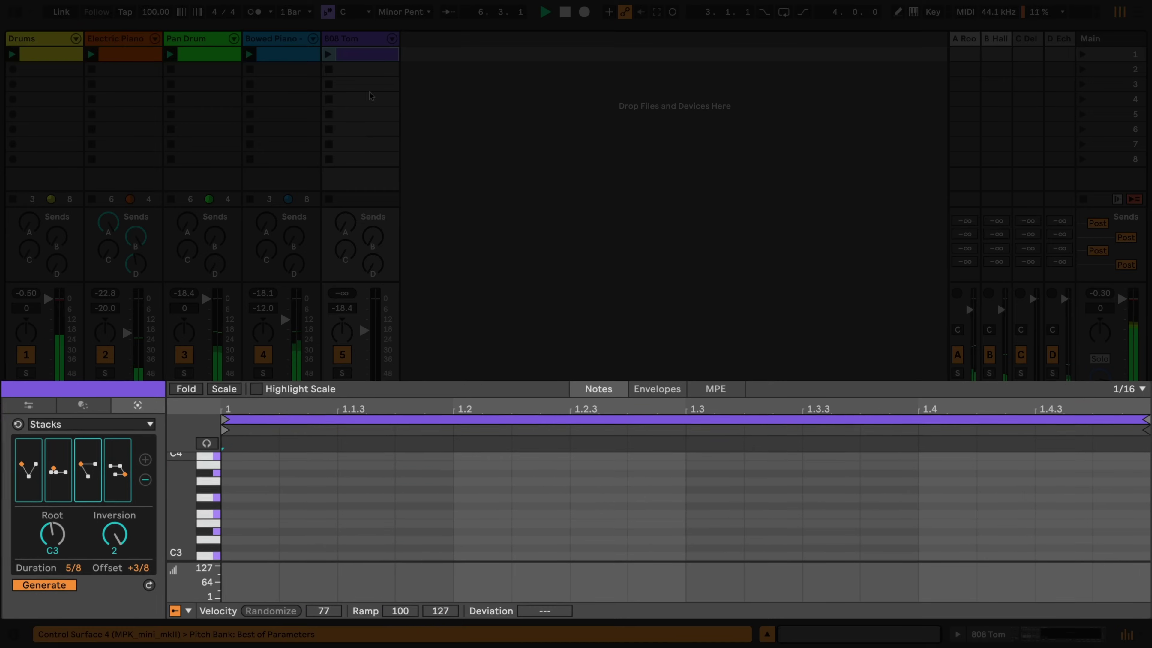
click(128, 423)
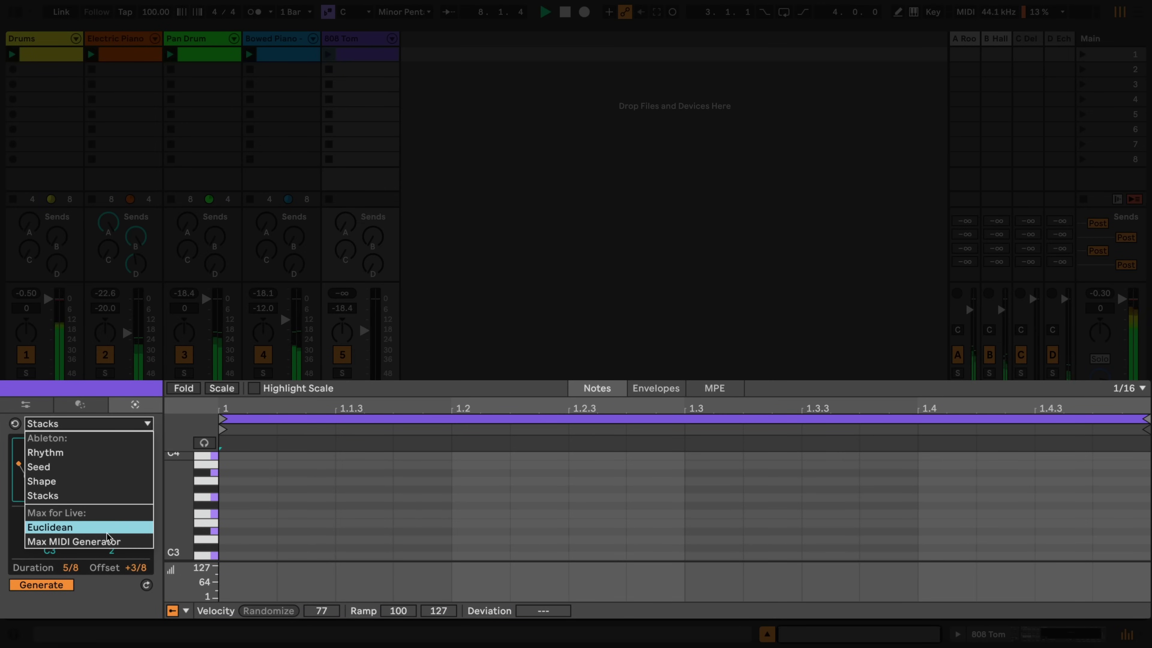
click(107, 540)
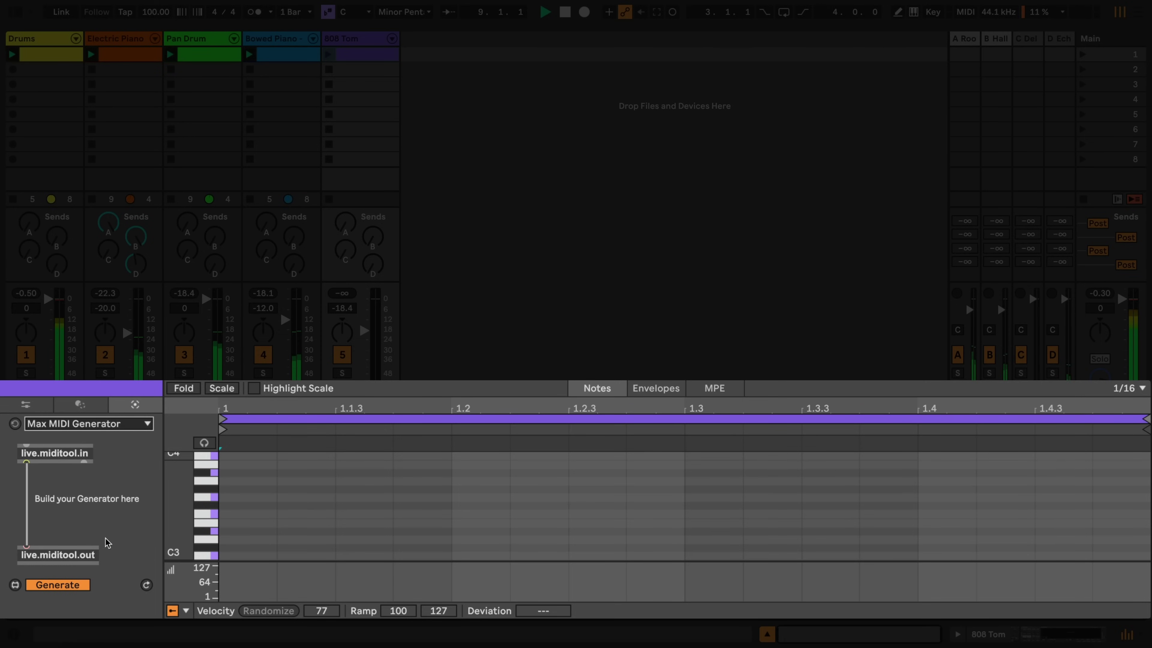
click(15, 584)
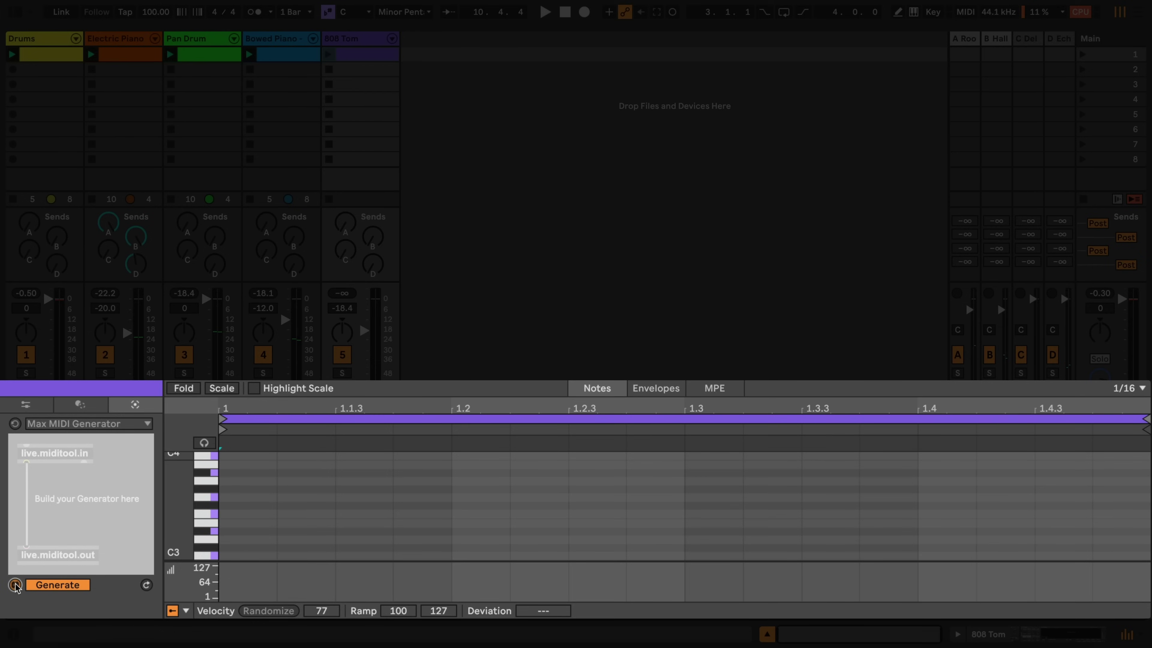
Load the Euclidean generator for the 808 Tom clip, and randomize the rotation of its four voices.
click(80, 424)
click(66, 524)
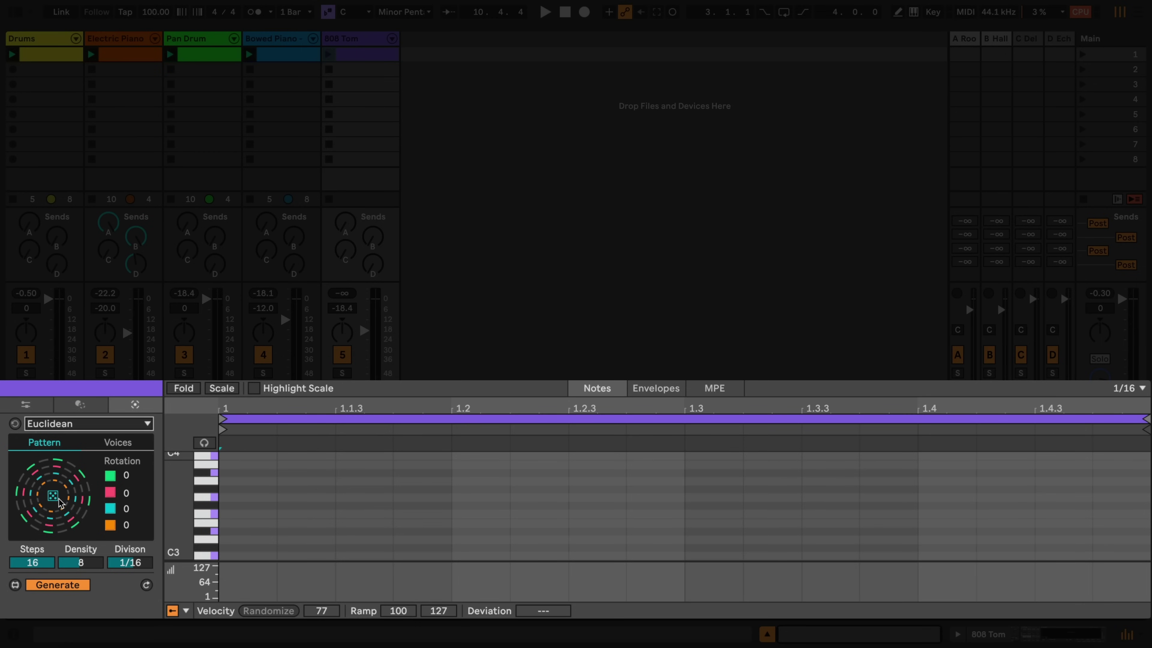
click(58, 498)
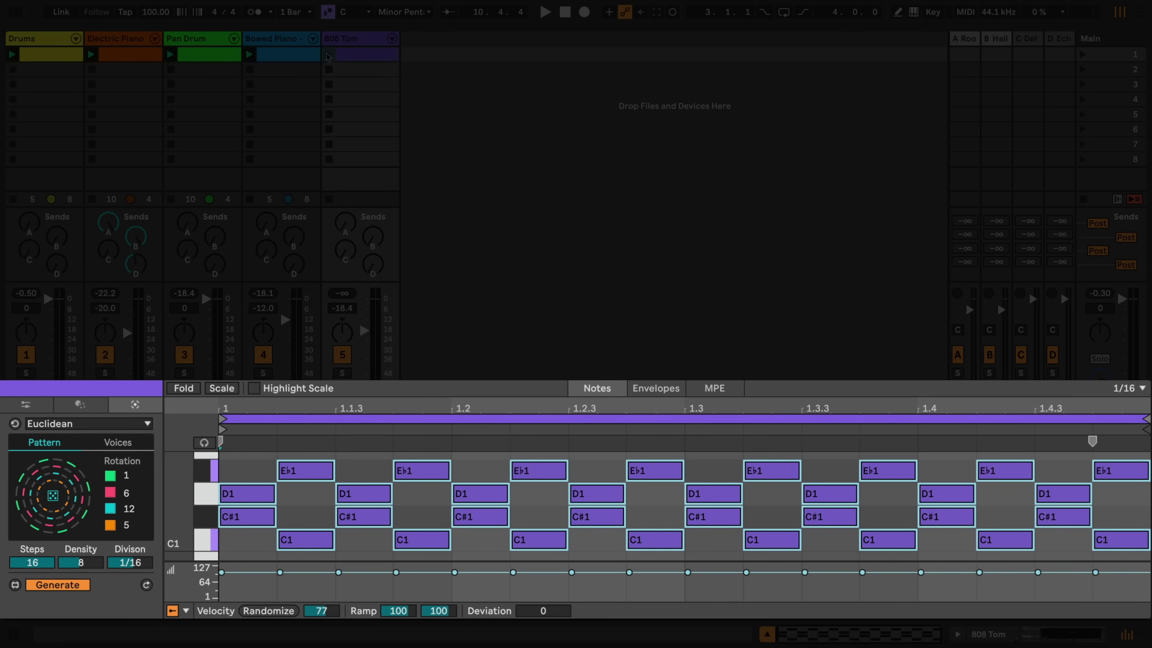